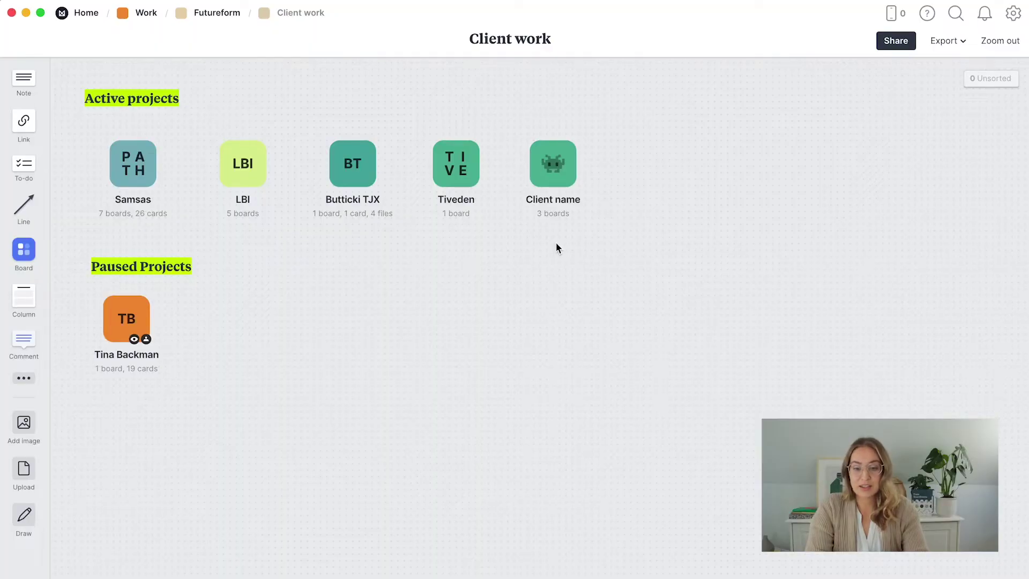
# Open the Client name board.
pyautogui.click(562, 181)
pyautogui.rightClick(564, 185)
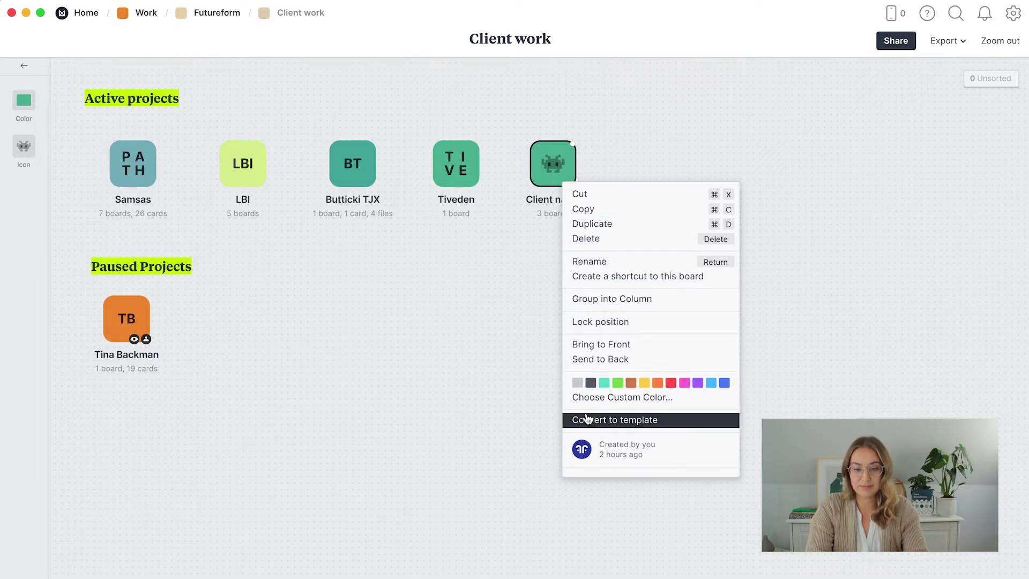
pyautogui.click(543, 291)
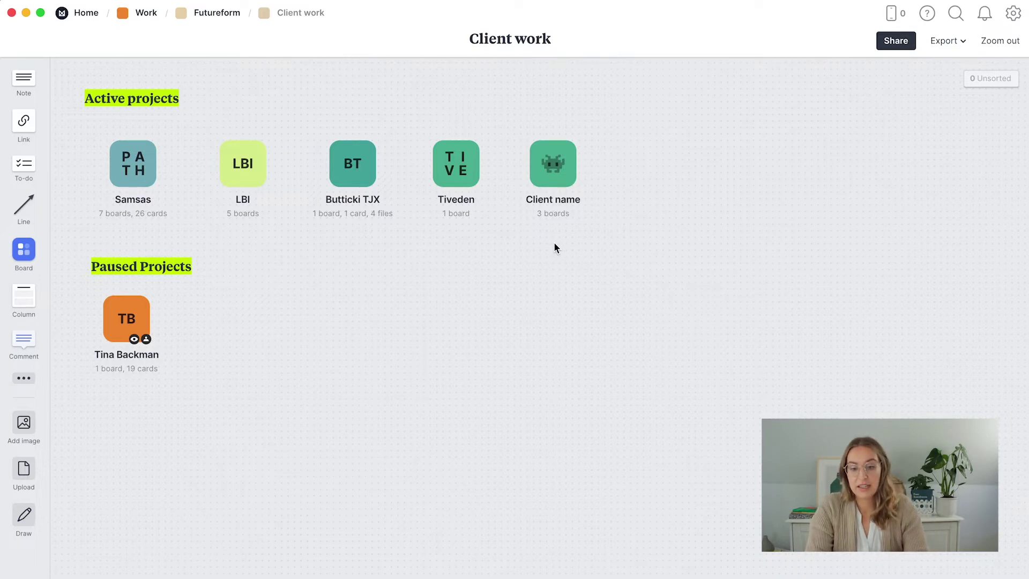
pyautogui.click(561, 175)
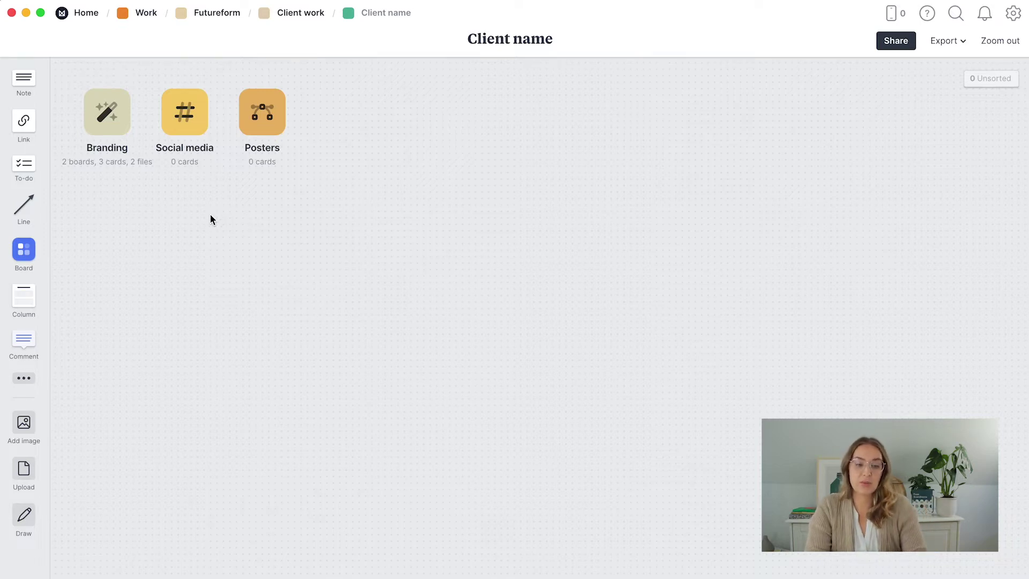
# Add a column named 'Retainer' and move the Posters and Social media boards into it.
pyautogui.moveTo(24, 298); pyautogui.dragTo(390, 115)
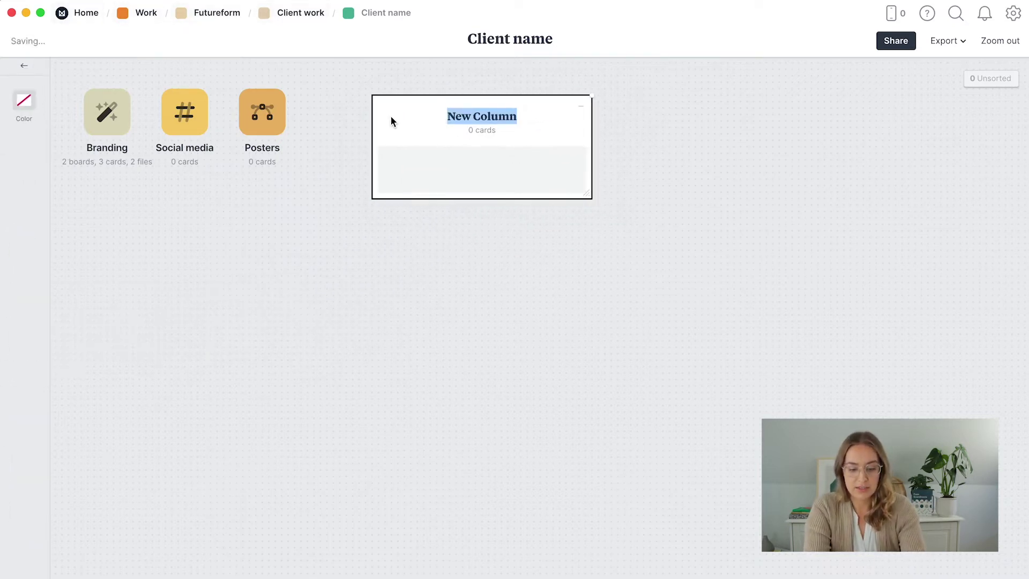
pyautogui.write('Retainer')
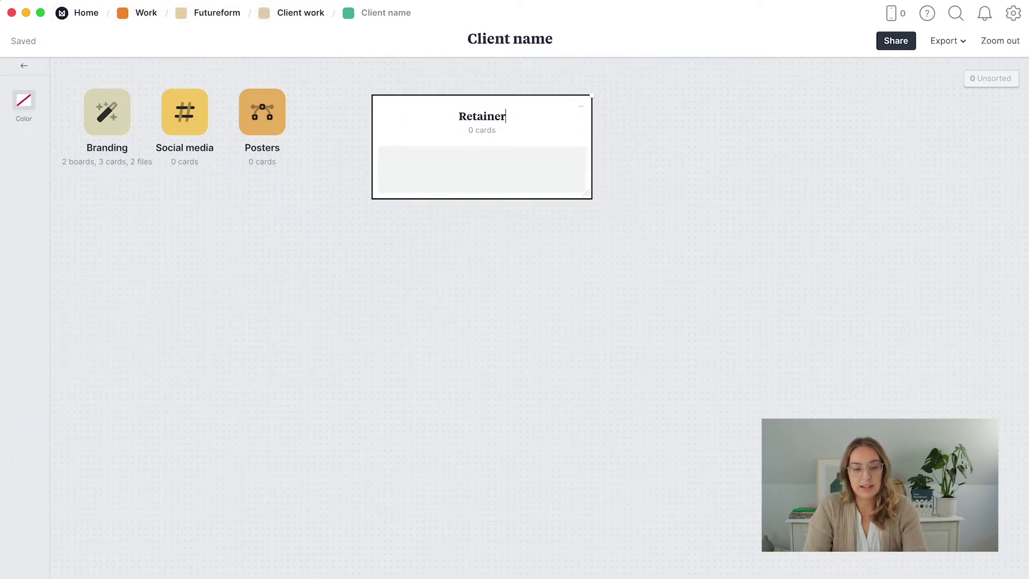
pyautogui.click(431, 301)
pyautogui.moveTo(276, 111); pyautogui.dragTo(495, 185)
pyautogui.moveTo(201, 119); pyautogui.dragTo(444, 206)
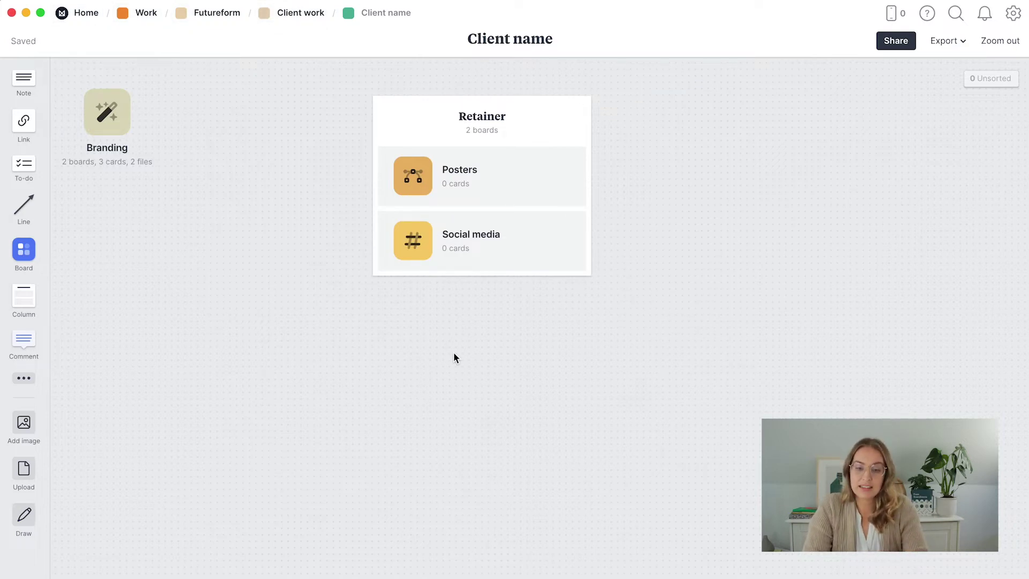
# Append 'March 22' to the Retainer column title, then undo the recent changes.
pyautogui.doubleClick(500, 115)
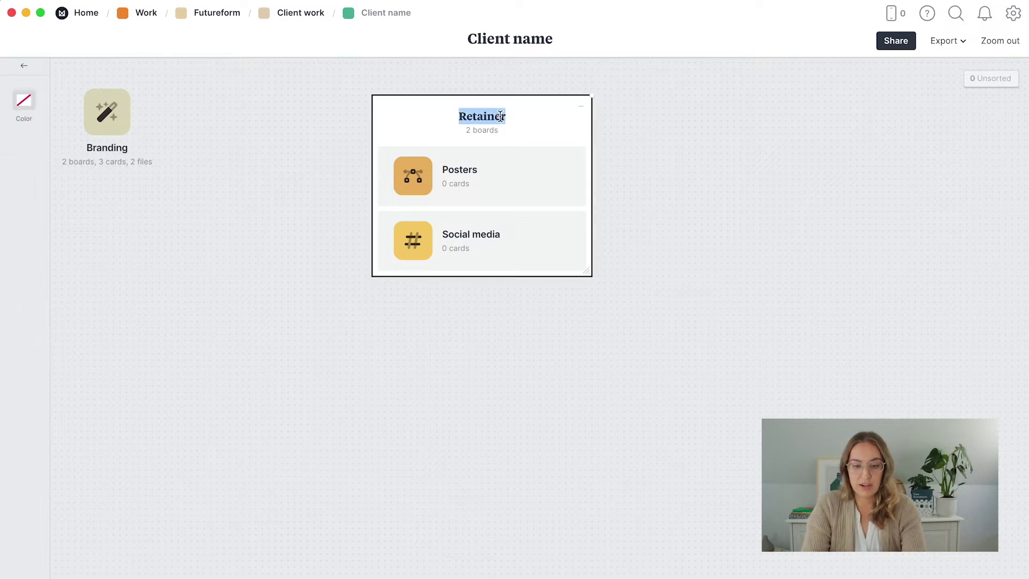
pyautogui.press('Right')
pyautogui.write('Ma')
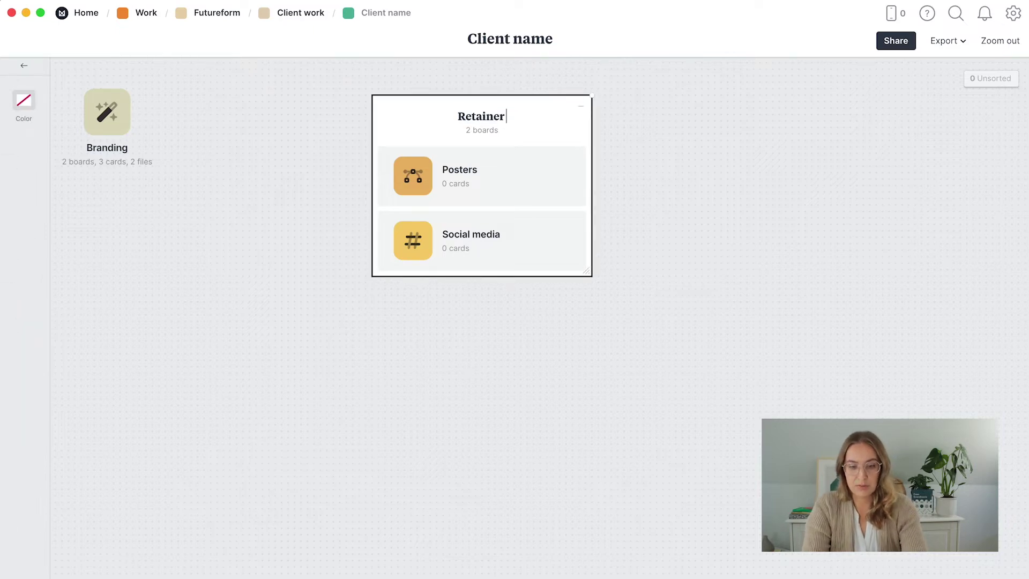
pyautogui.write('rch 22')
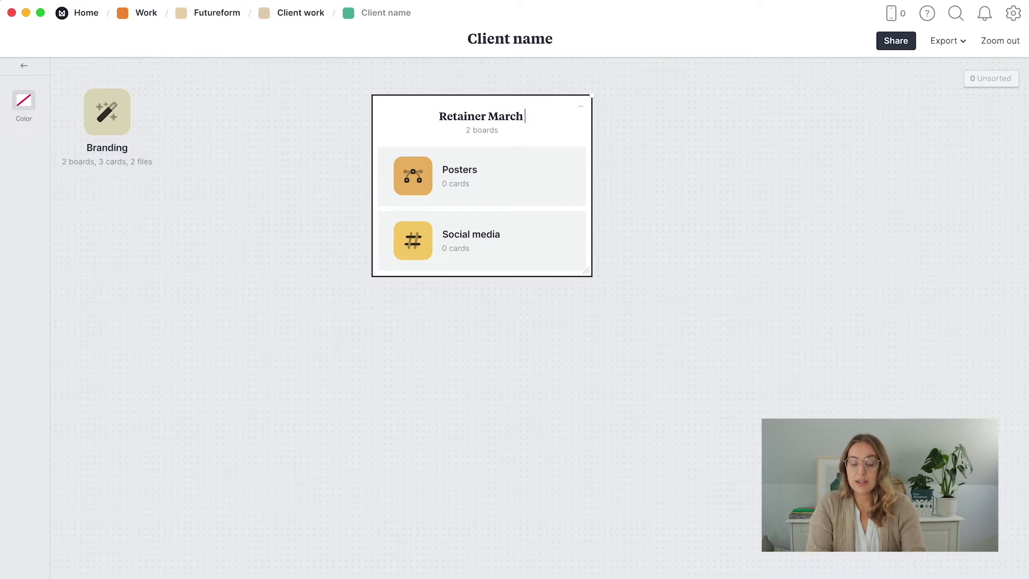
pyautogui.click(681, 181)
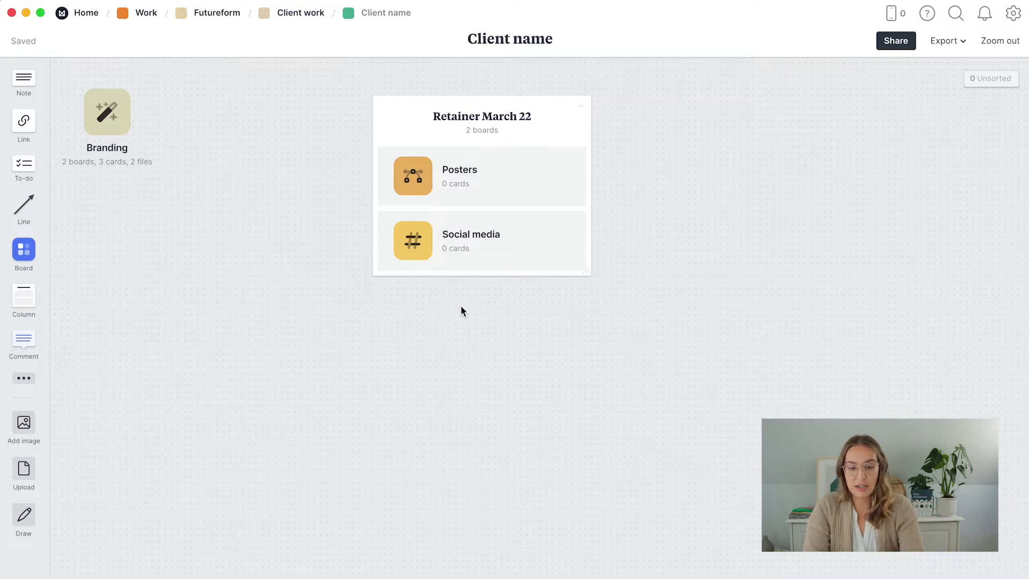
pyautogui.press('super+z')
pyautogui.press('super+z')
pyautogui.press('super+z')
pyautogui.press('super+z')
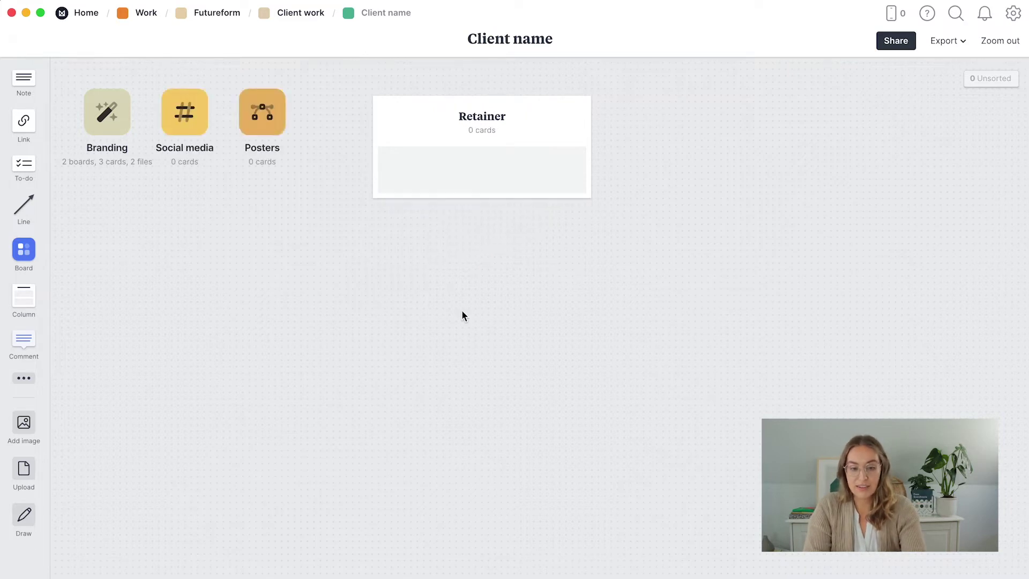
# Undo the empty Retainer column, then check the Branding board's icon choices without changing any.
pyautogui.press('super+z')
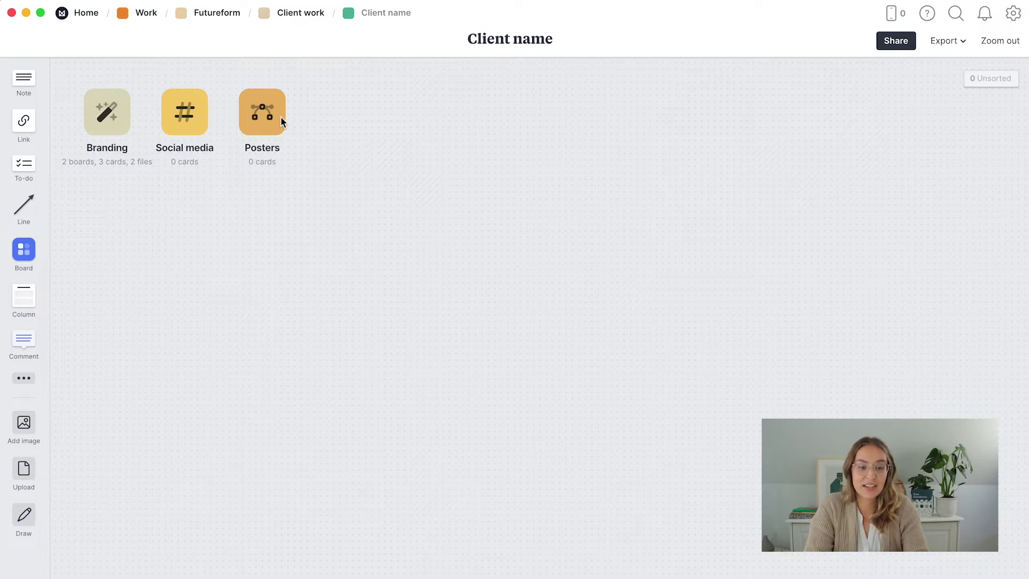
pyautogui.click(110, 122)
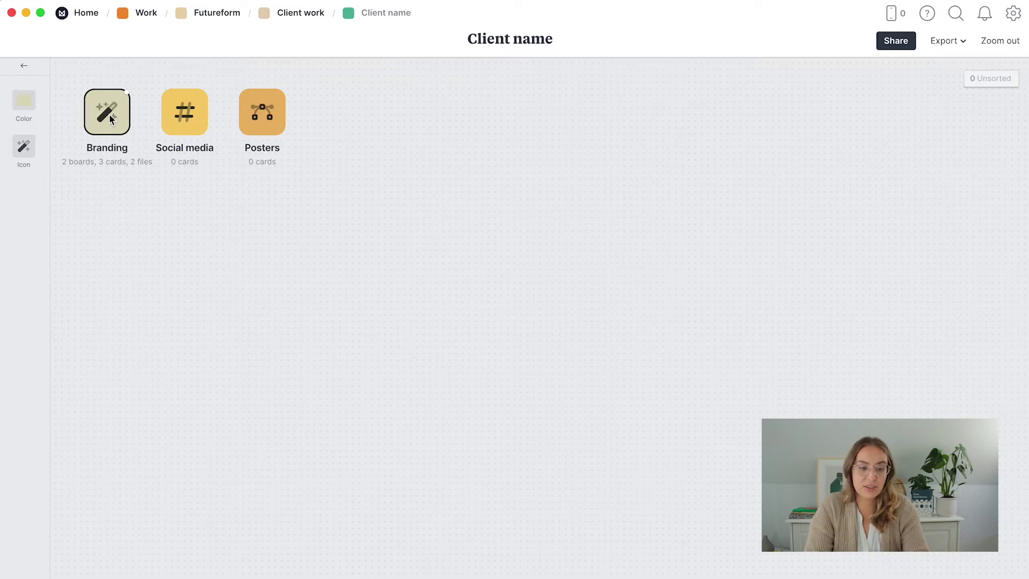
pyautogui.click(24, 152)
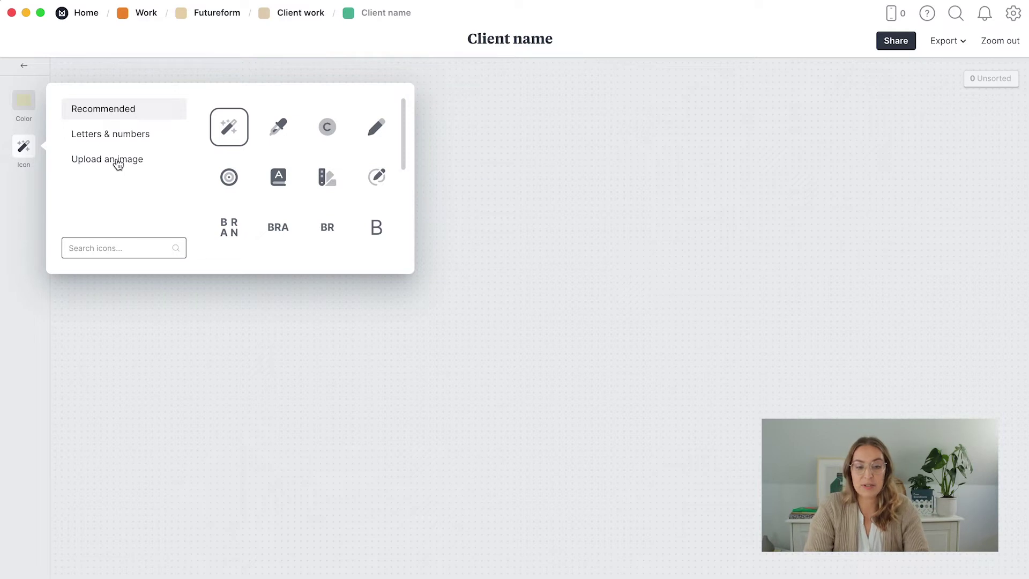
pyautogui.click(494, 156)
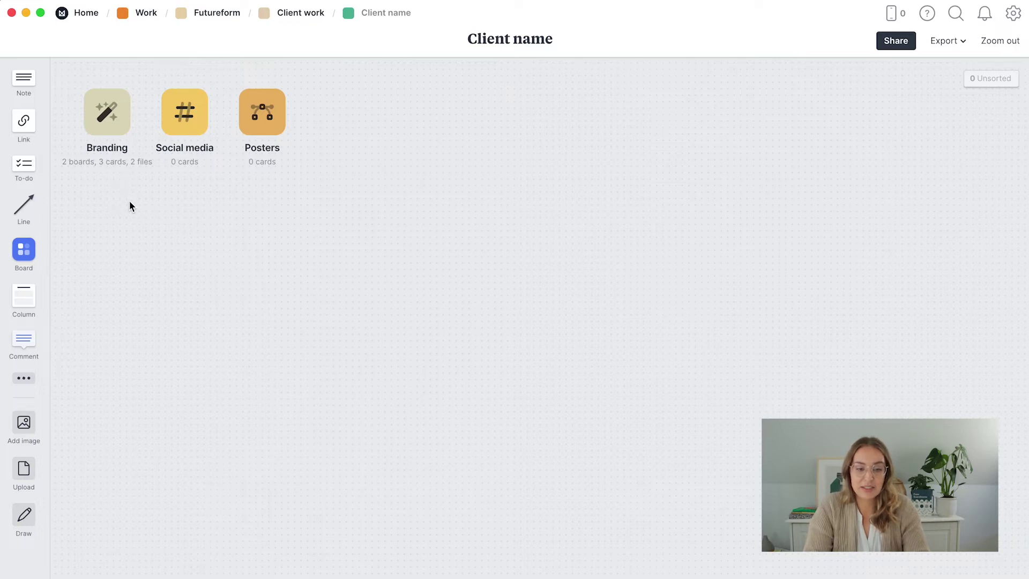
# Open the Branding board from the Client name board.
pyautogui.click(113, 130)
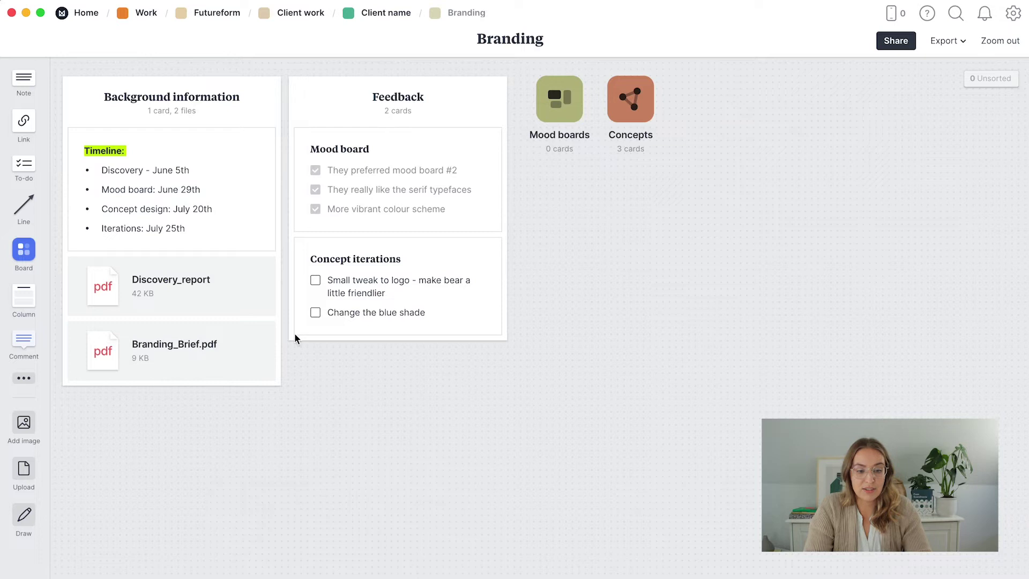
# Add a second column named 'Feedback' below the existing Feedback column.
pyautogui.moveTo(29, 304); pyautogui.dragTo(311, 377)
pyautogui.write('Feedback')
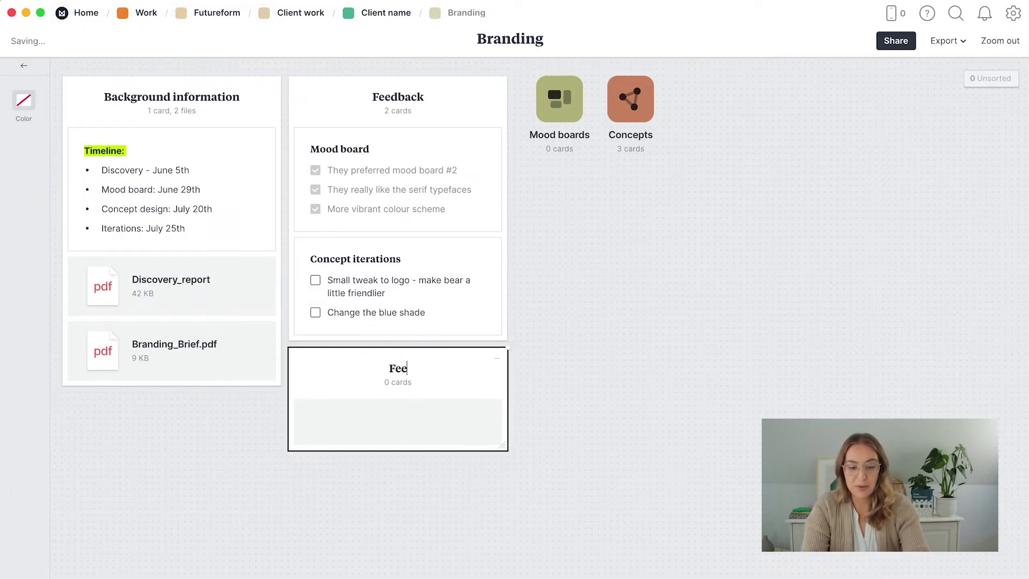
pyautogui.click(570, 399)
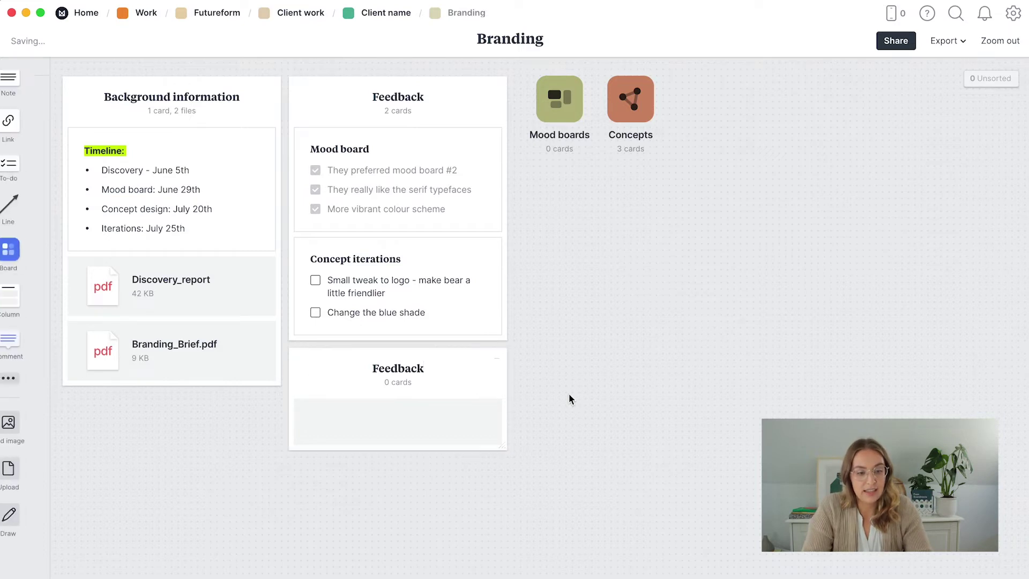
# Add a to-do list titled 'Mood board' with 'Tasks' items inside the new Feedback column.
pyautogui.moveTo(26, 163); pyautogui.dragTo(349, 421)
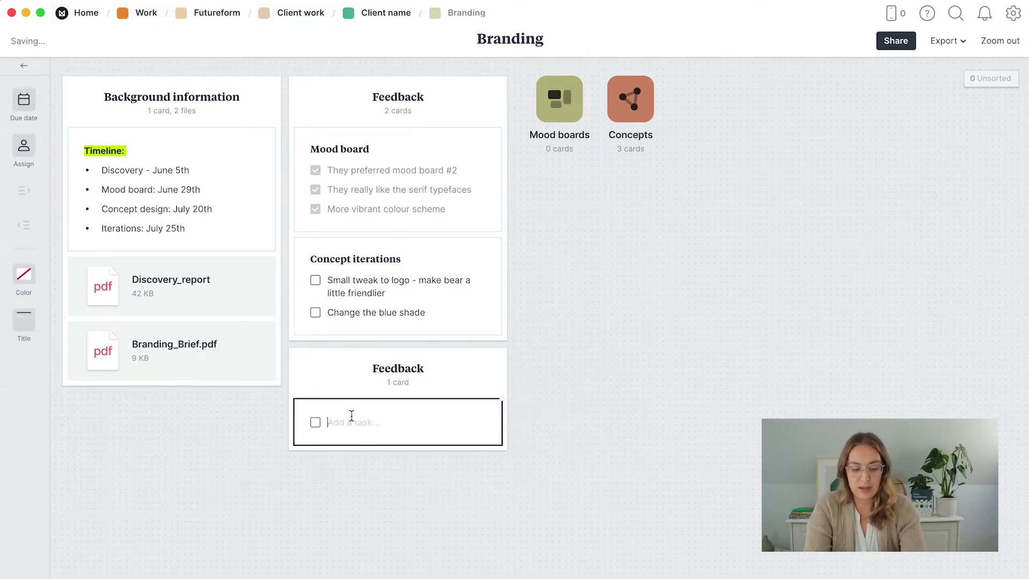
pyautogui.write('T')
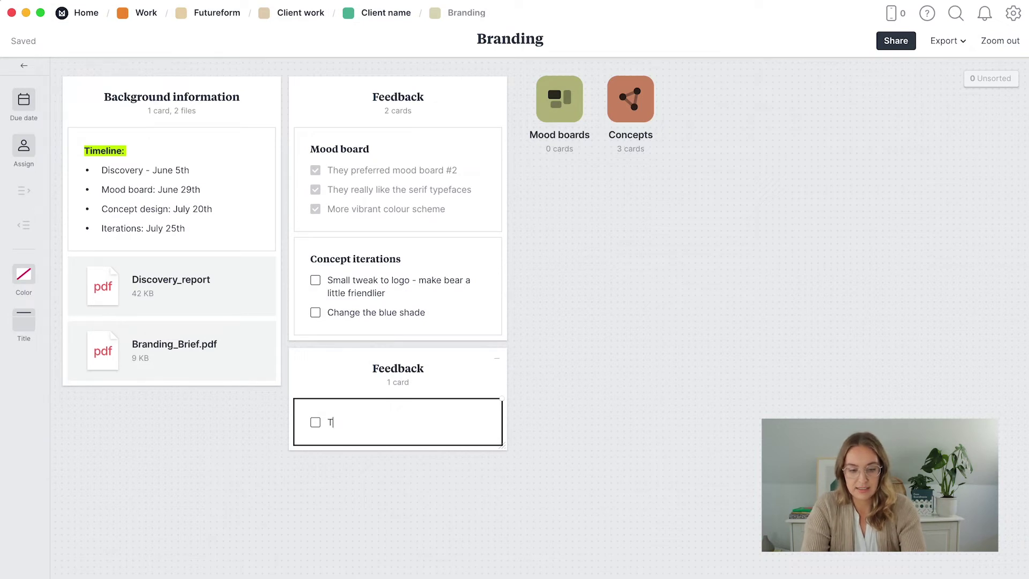
pyautogui.write('asks')
pyautogui.press('Return')
pyautogui.write('T')
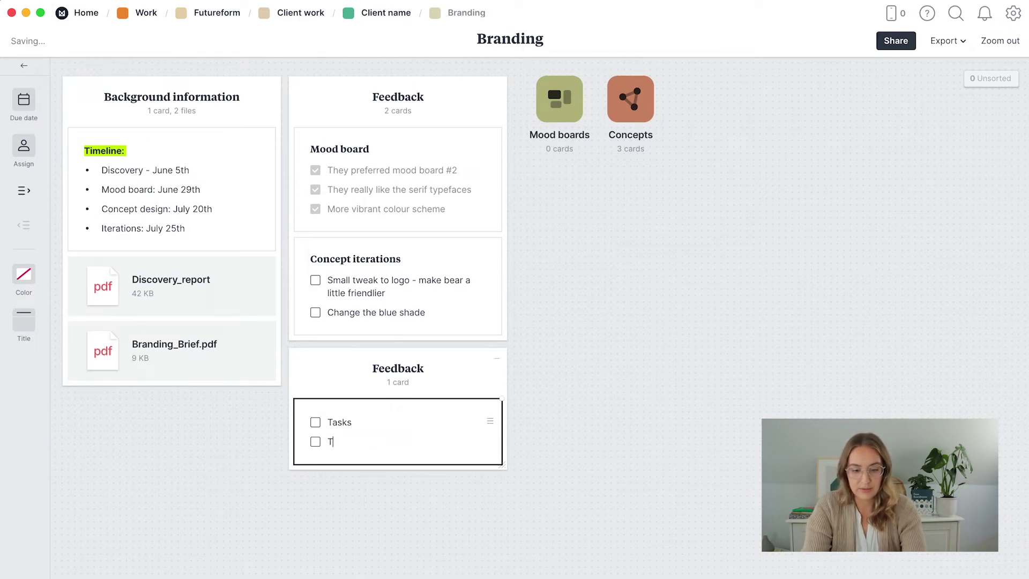
pyautogui.write('asks')
pyautogui.press('Return')
pyautogui.write('Tasks')
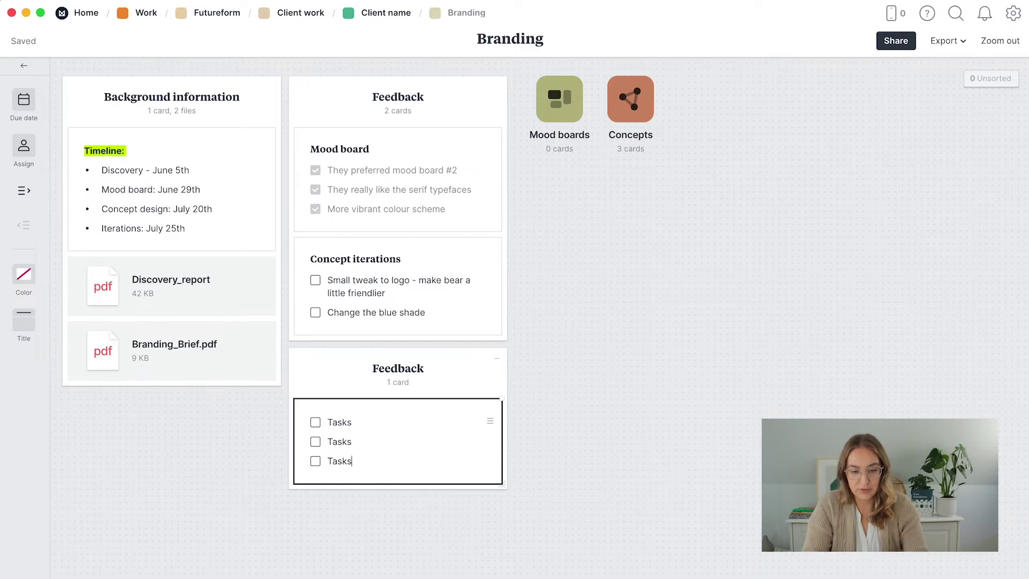
pyautogui.press('Return')
pyautogui.click(578, 480)
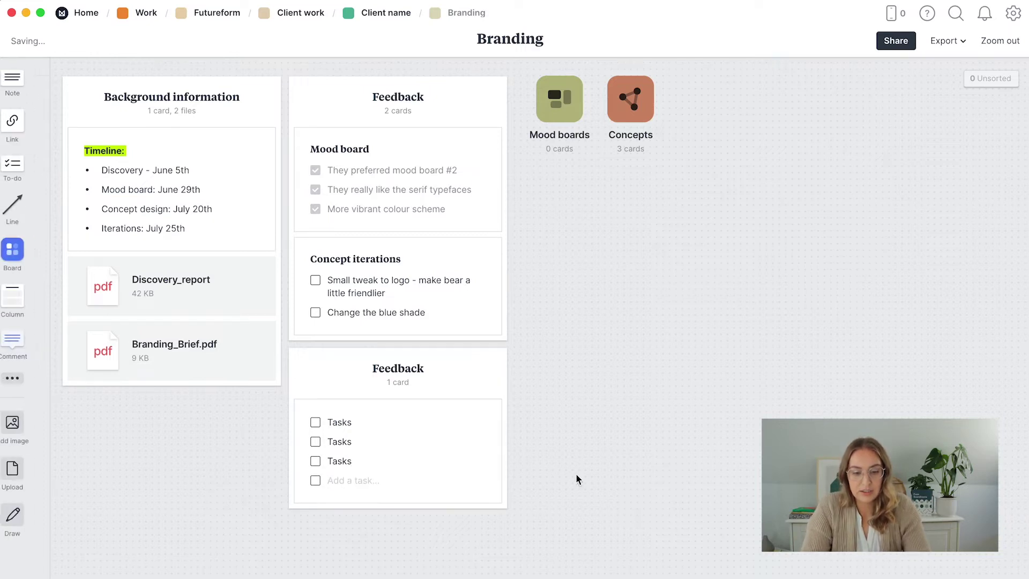
pyautogui.click(360, 489)
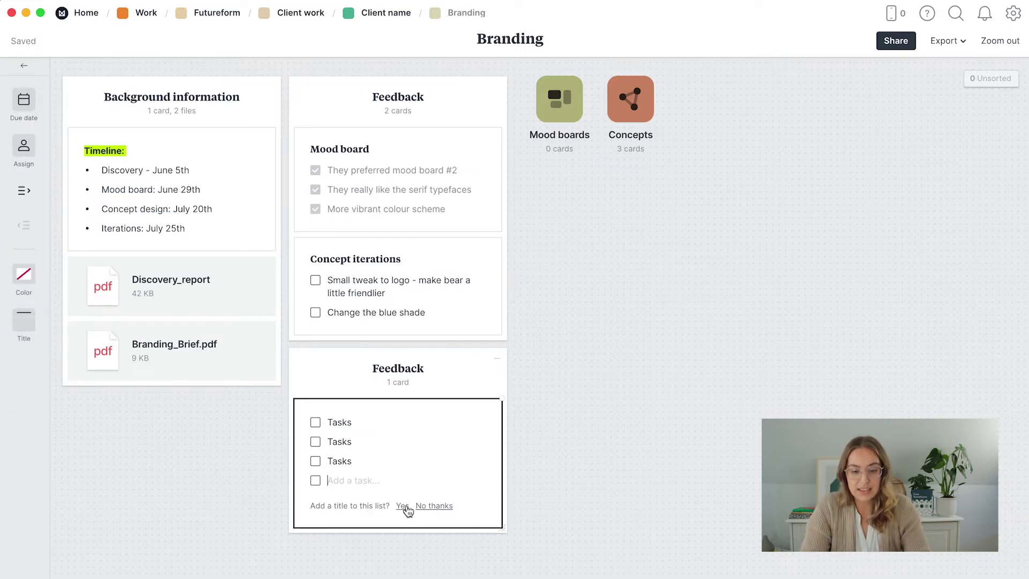
pyautogui.click(402, 506)
pyautogui.write('Mood board')
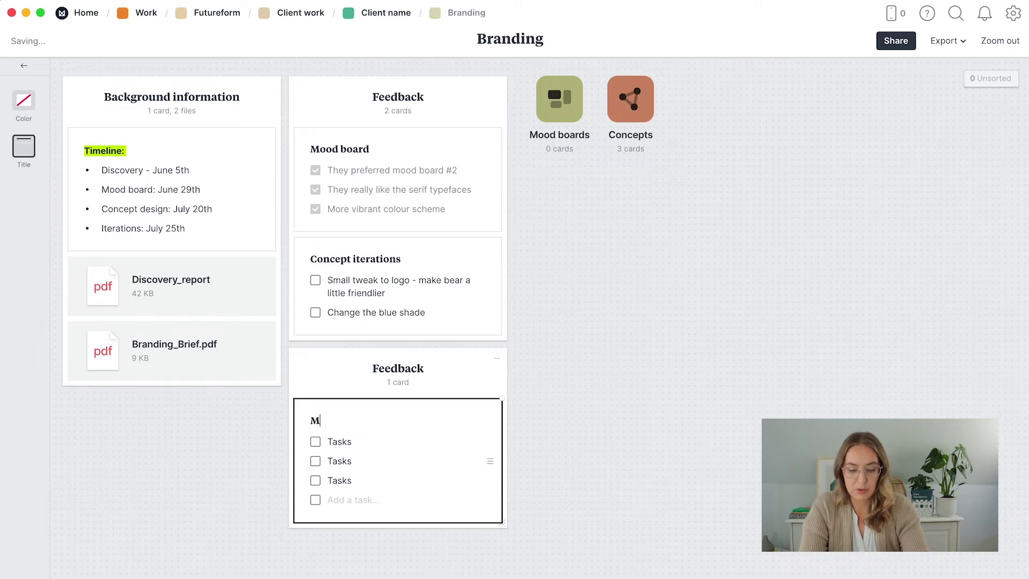
pyautogui.click(544, 479)
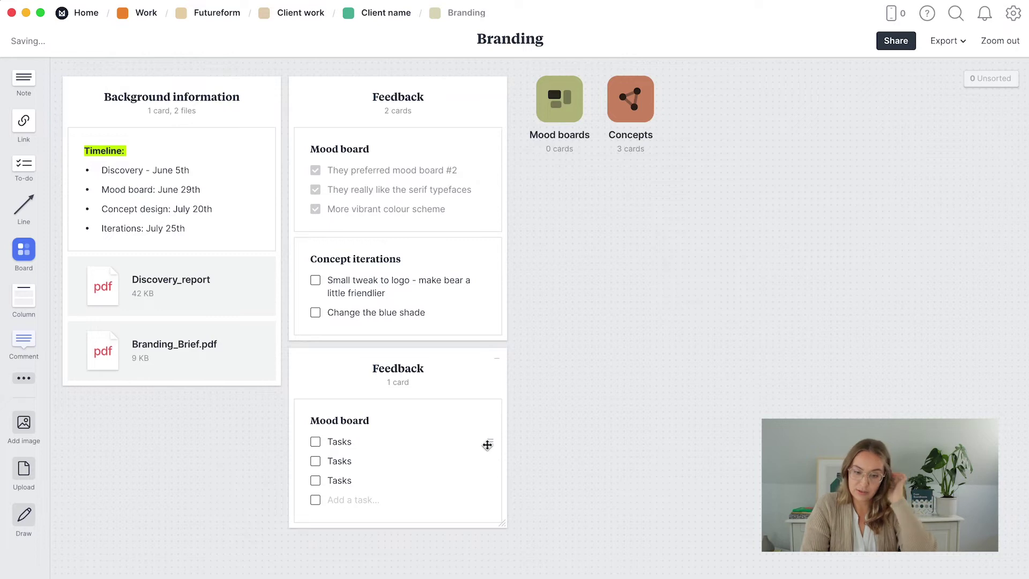
pyautogui.moveTo(488, 444)
pyautogui.mouseDown()
pyautogui.moveTo(489, 409)
pyautogui.moveTo(489, 462)
pyautogui.moveTo(488, 439)
pyautogui.mouseUp()
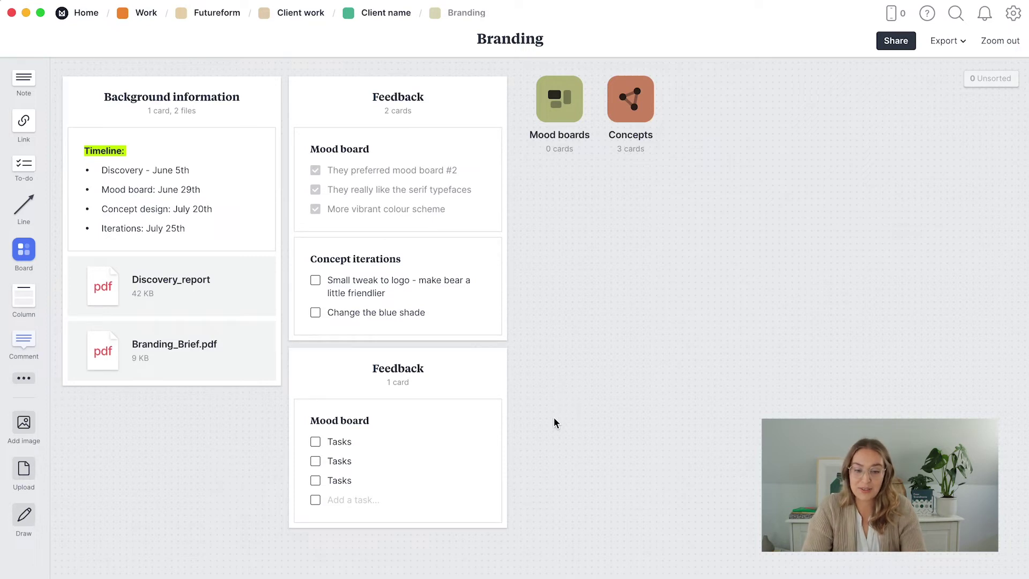
# Delete the duplicate second Feedback column.
pyautogui.click(497, 362)
pyautogui.click(498, 362)
pyautogui.click(498, 364)
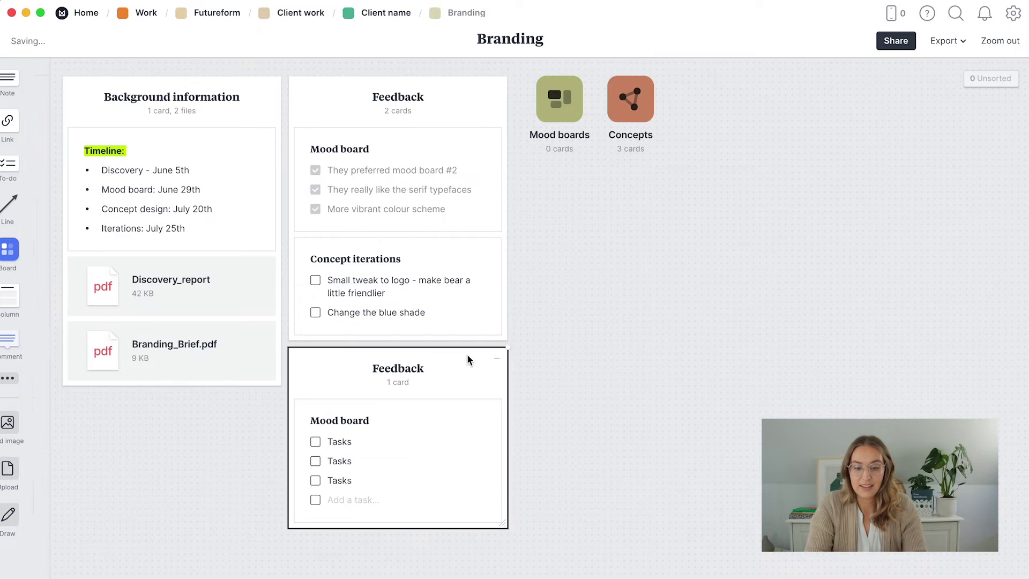
pyautogui.press('Delete')
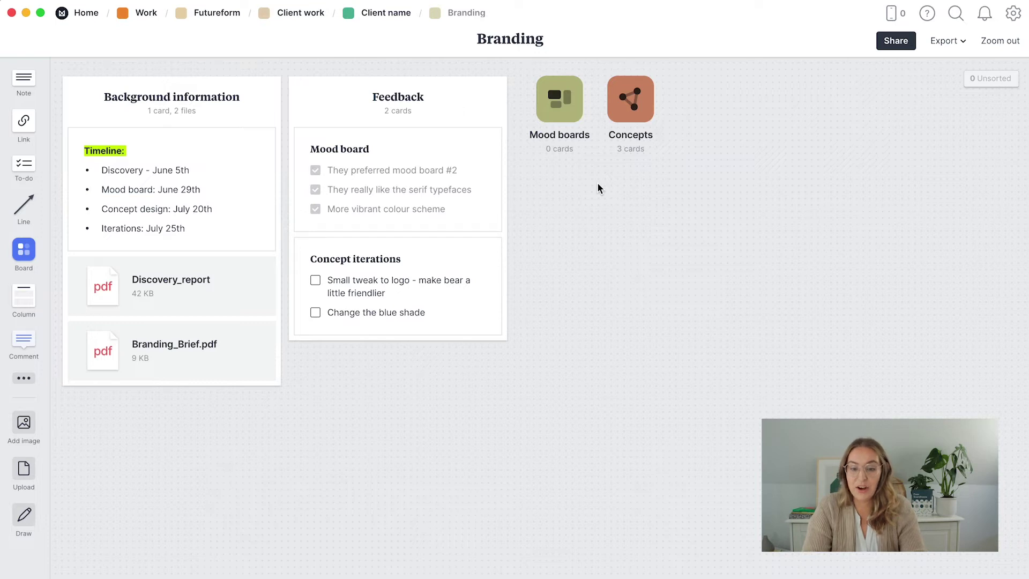
# Open the Concepts board from the Branding board.
pyautogui.click(614, 156)
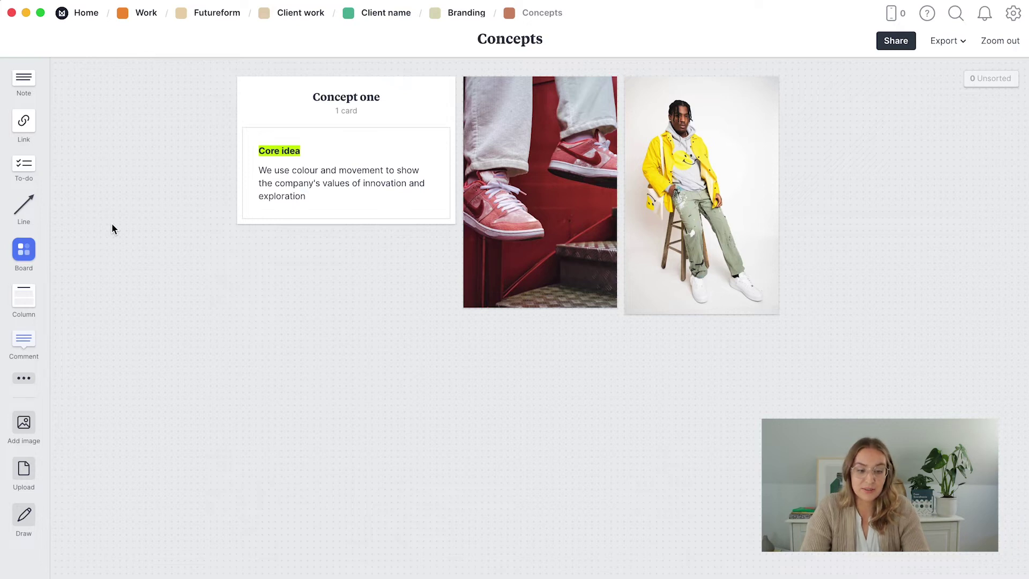
# Upload three photo files from the computer to the Concepts board.
pyautogui.click(25, 426)
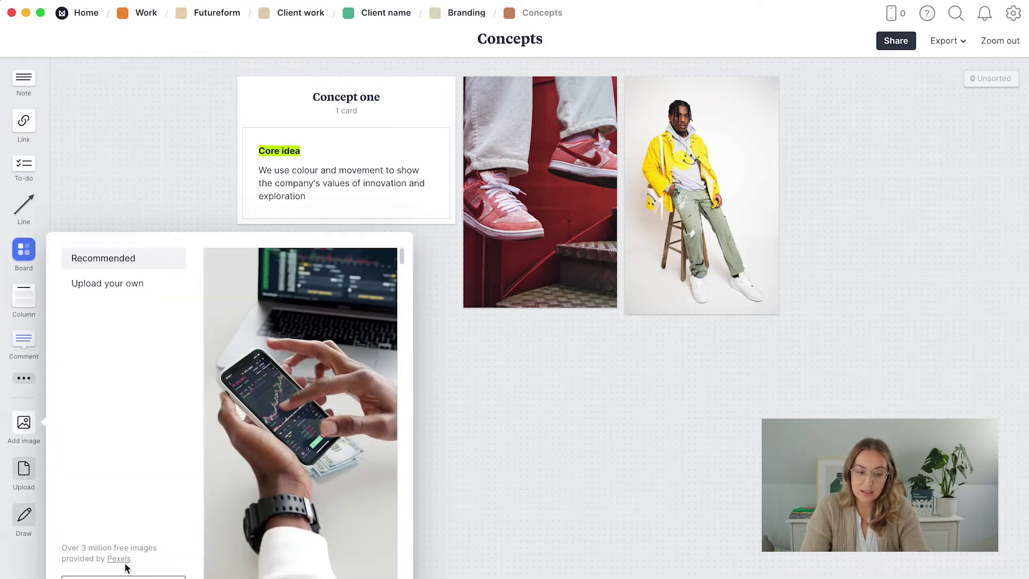
pyautogui.click(130, 284)
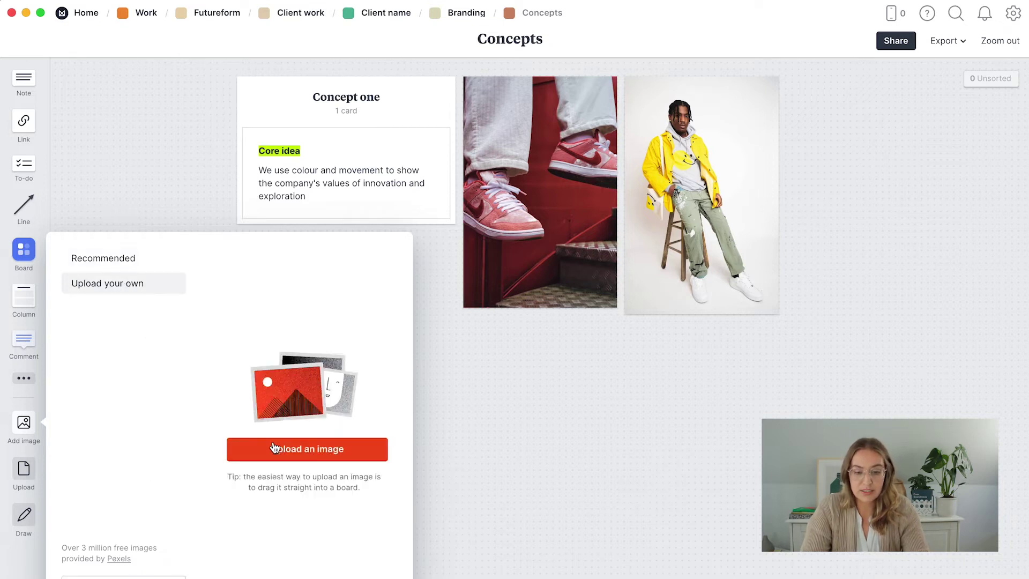
pyautogui.click(295, 453)
pyautogui.moveTo(540, 262); pyautogui.dragTo(751, 284)
pyautogui.click(729, 436)
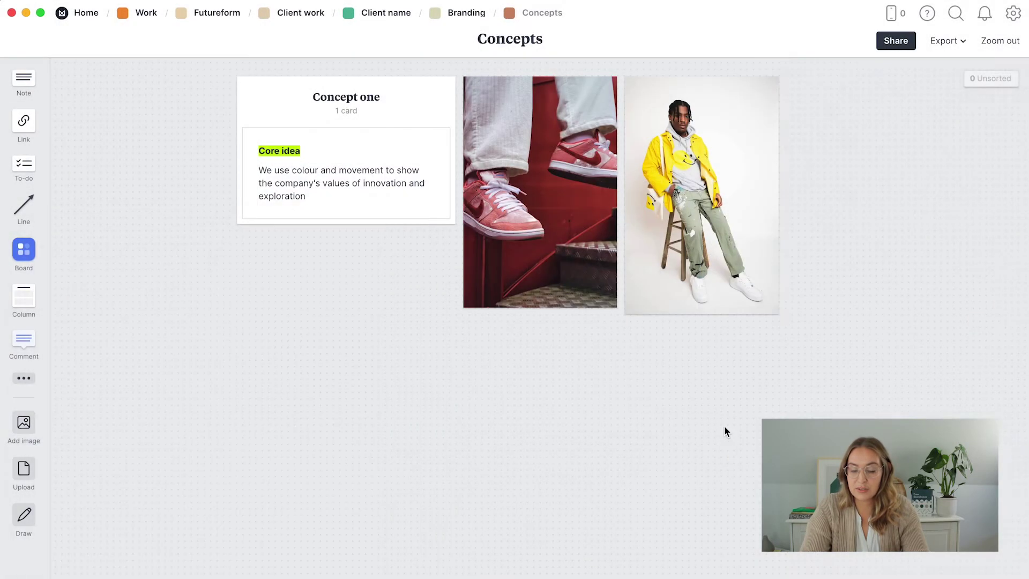
# Place and shrink the green-sweater and basketball photos beneath the pink-shoe photo.
pyautogui.moveTo(953, 251); pyautogui.dragTo(365, 384)
pyautogui.moveTo(427, 560); pyautogui.dragTo(351, 426)
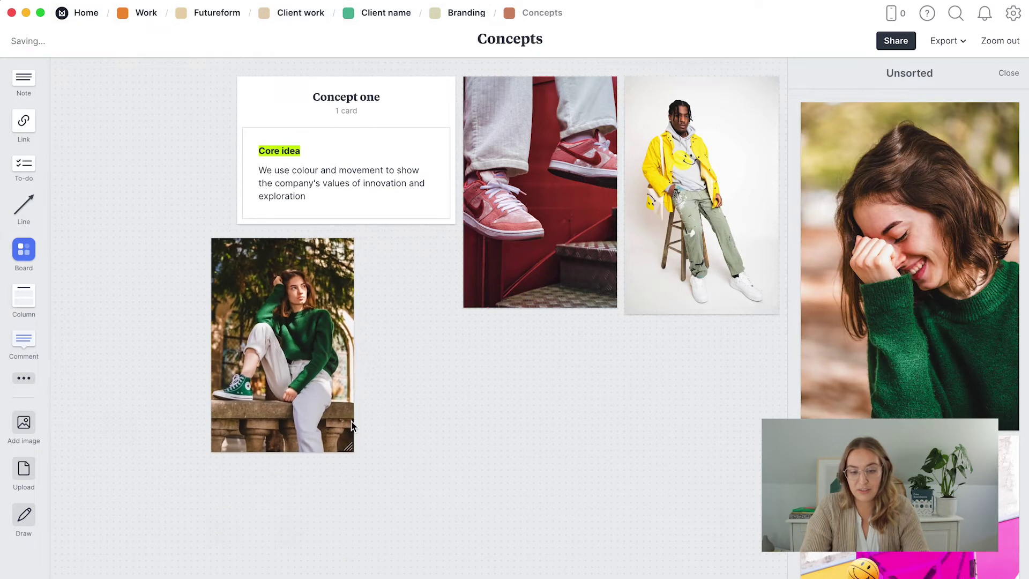
pyautogui.moveTo(286, 277); pyautogui.dragTo(537, 349)
pyautogui.scroll(-3, 912, 322)
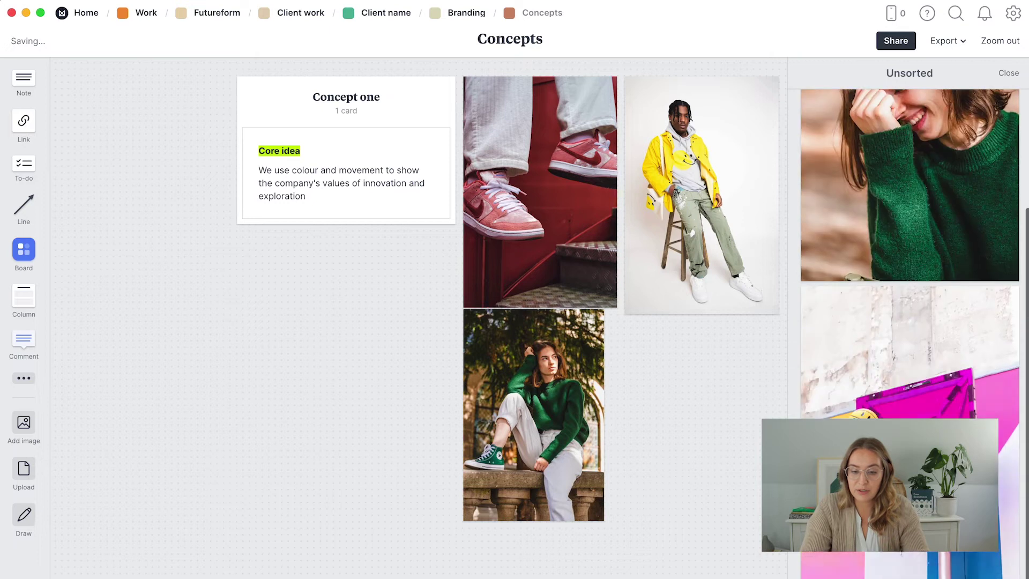
pyautogui.moveTo(912, 370); pyautogui.dragTo(386, 432)
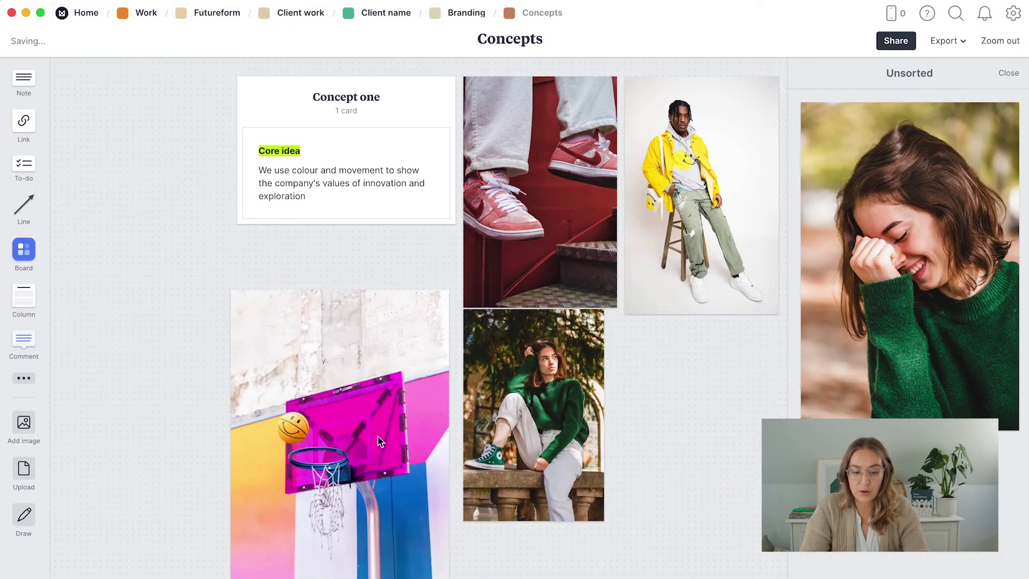
pyautogui.moveTo(449, 576); pyautogui.dragTo(356, 456)
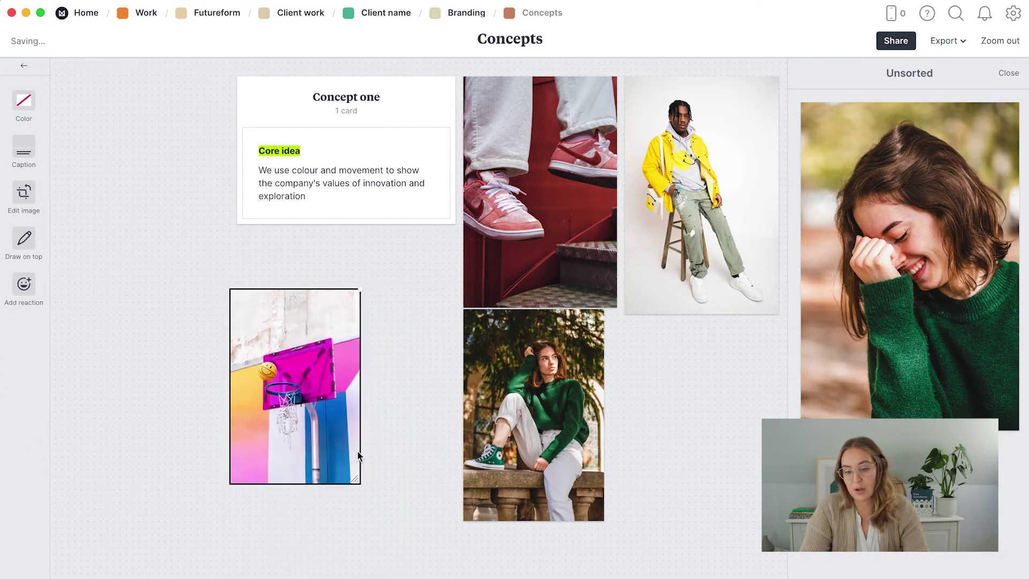
pyautogui.moveTo(315, 336); pyautogui.dragTo(650, 276)
pyautogui.click(730, 501)
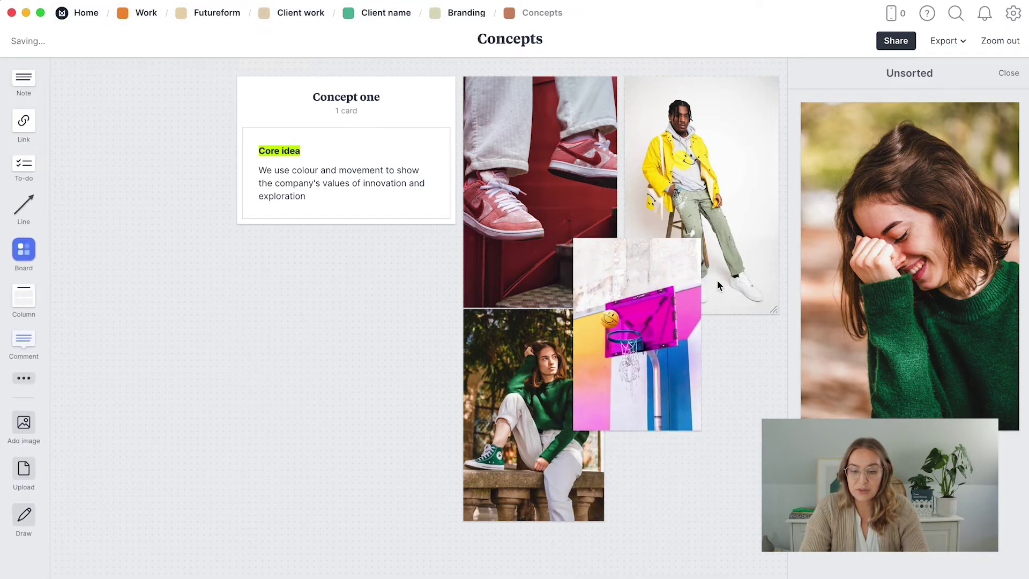
# Place and shrink the laughing woman photo beside the yellow-jacket photo.
pyautogui.moveTo(872, 238); pyautogui.dragTo(555, 381)
pyautogui.moveTo(695, 567); pyautogui.dragTo(610, 456)
pyautogui.moveTo(547, 348); pyautogui.dragTo(708, 313)
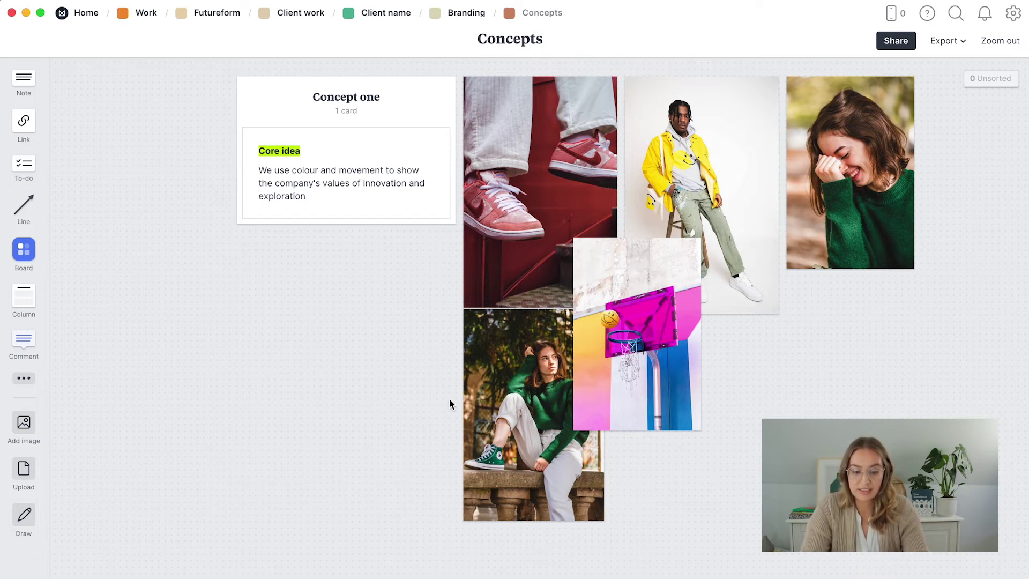
pyautogui.moveTo(436, 576)
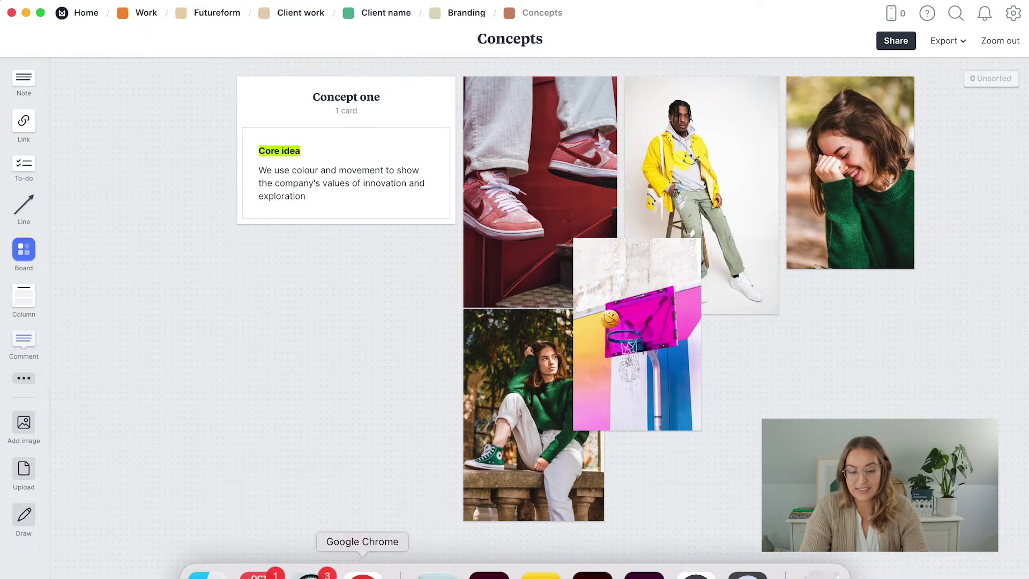
pyautogui.click(362, 575)
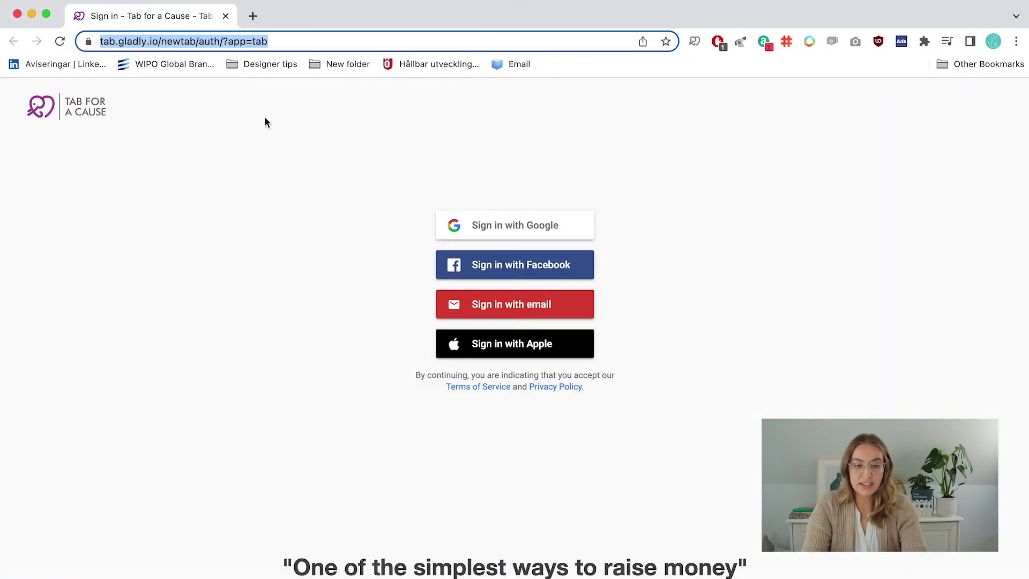
# Search Pinterest for 'shoe brand logo'.
pyautogui.write('pin')
pyautogui.press('Return')
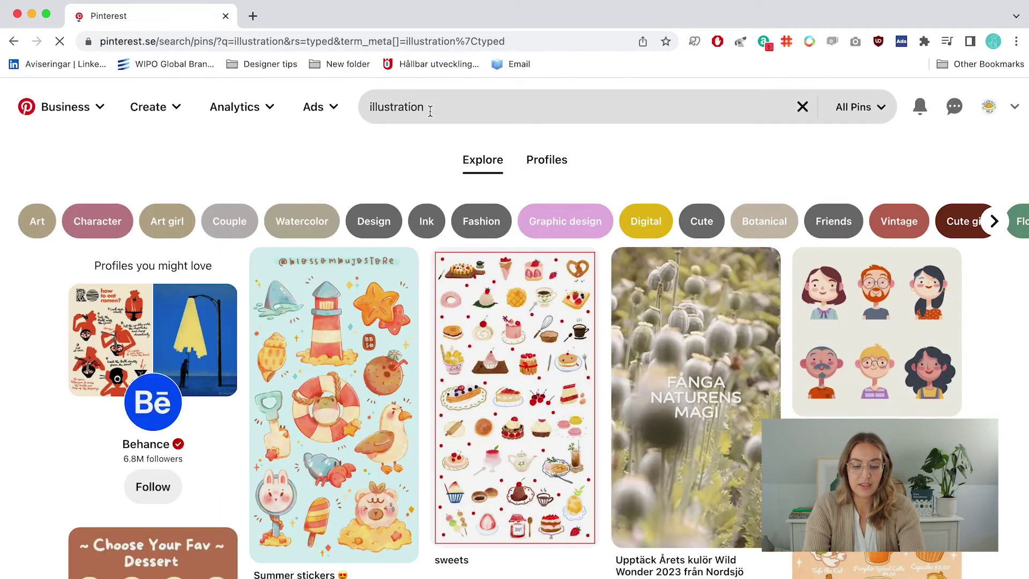
pyautogui.click(429, 108)
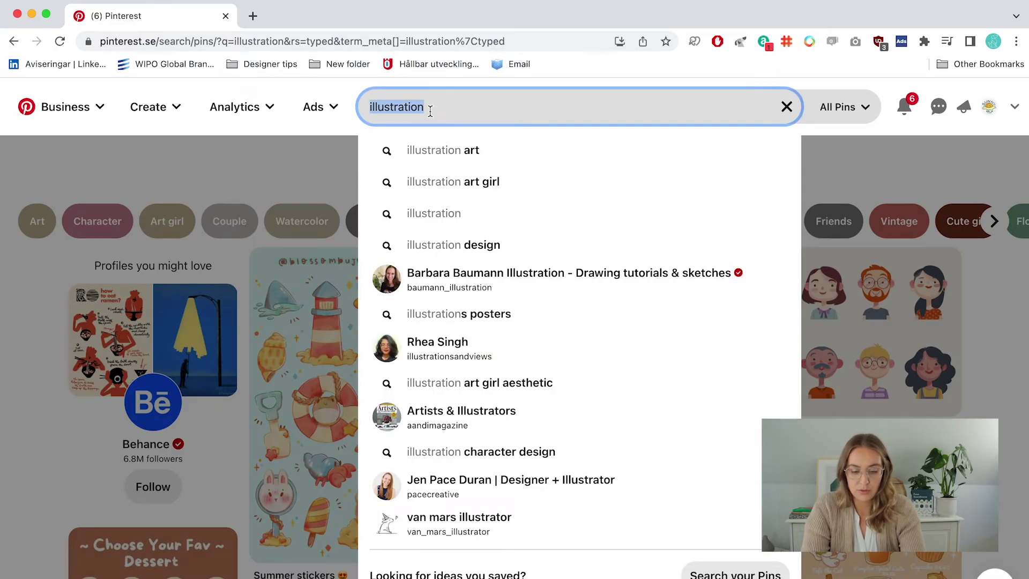
pyautogui.write('shoe brandi')
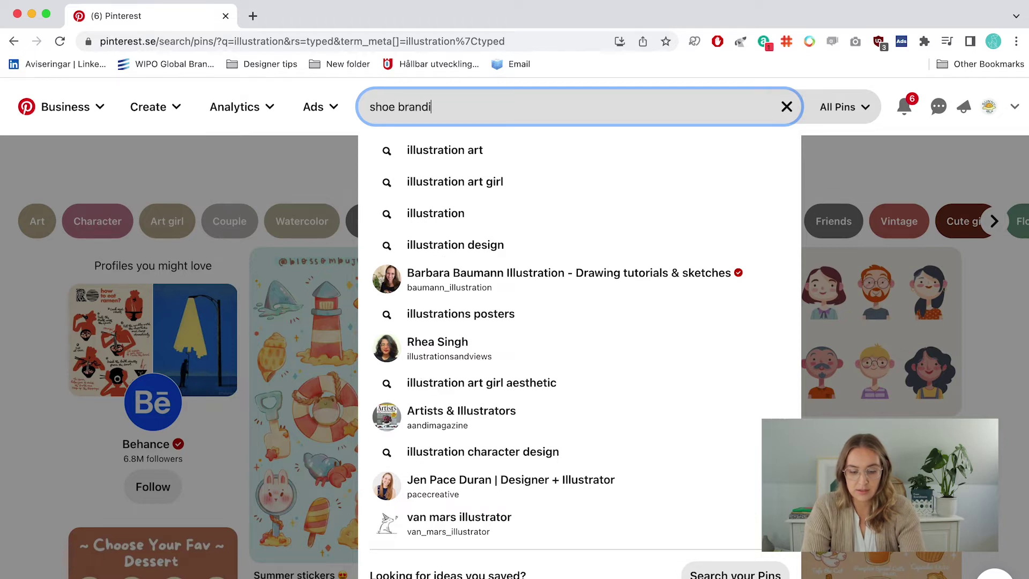
pyautogui.press('BackSpace')
pyautogui.write('logo')
pyautogui.press('Return')
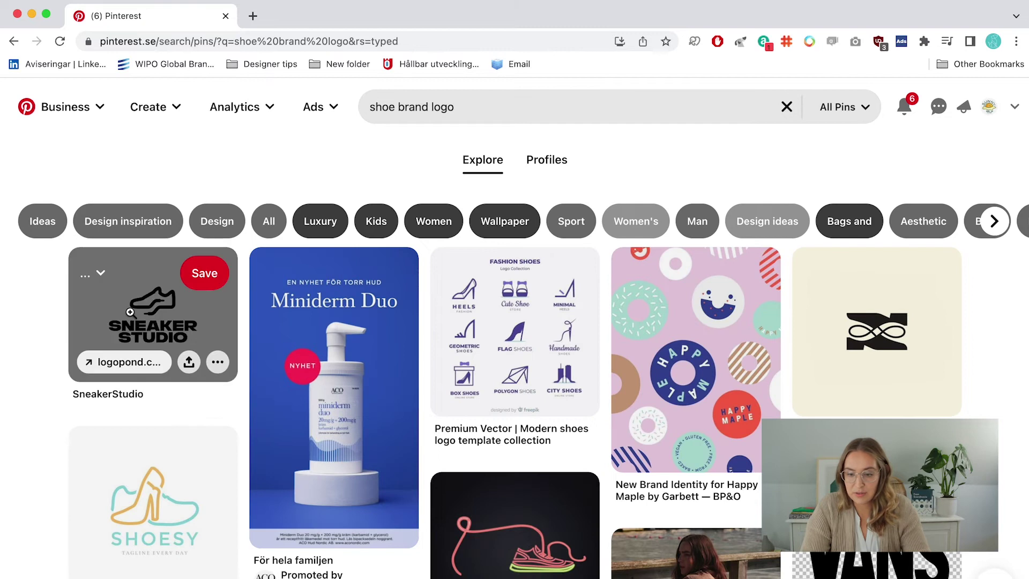
# Copy the logo image from a pin and paste it onto the Milanote Concepts board.
pyautogui.click(897, 356)
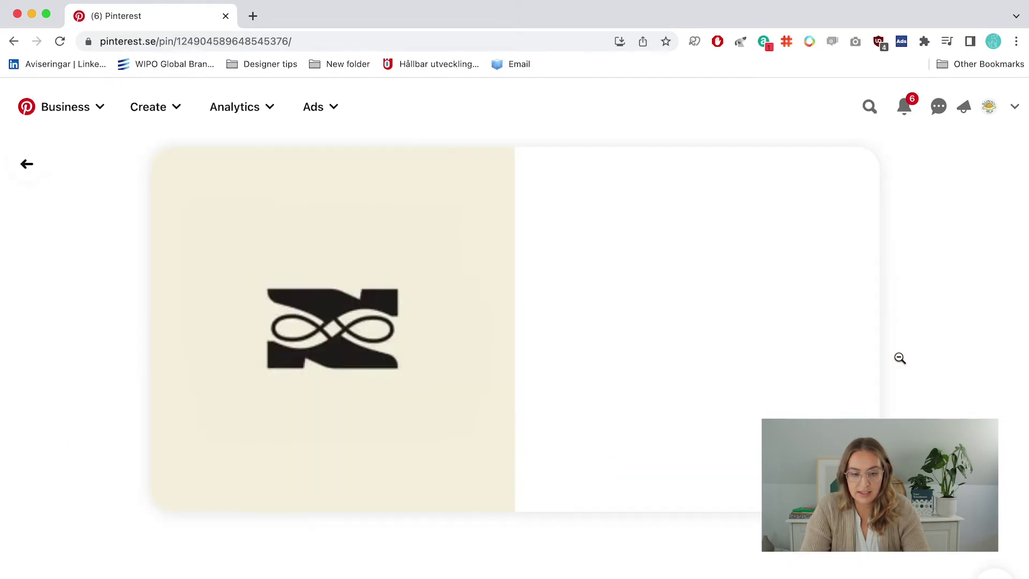
pyautogui.rightClick(363, 328)
pyautogui.click(384, 374)
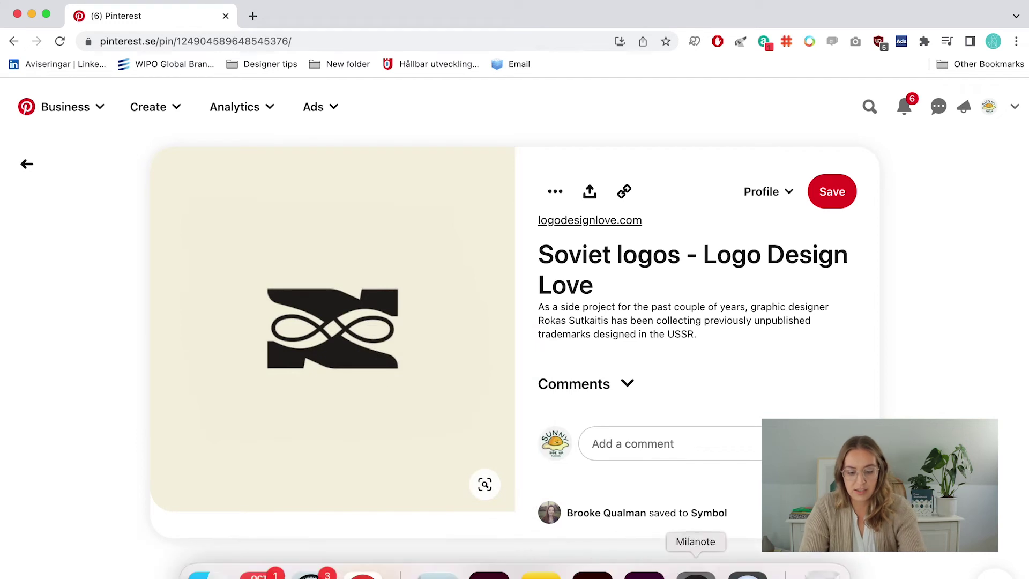
pyautogui.click(692, 572)
pyautogui.press('super+v')
pyautogui.moveTo(853, 280); pyautogui.dragTo(321, 367)
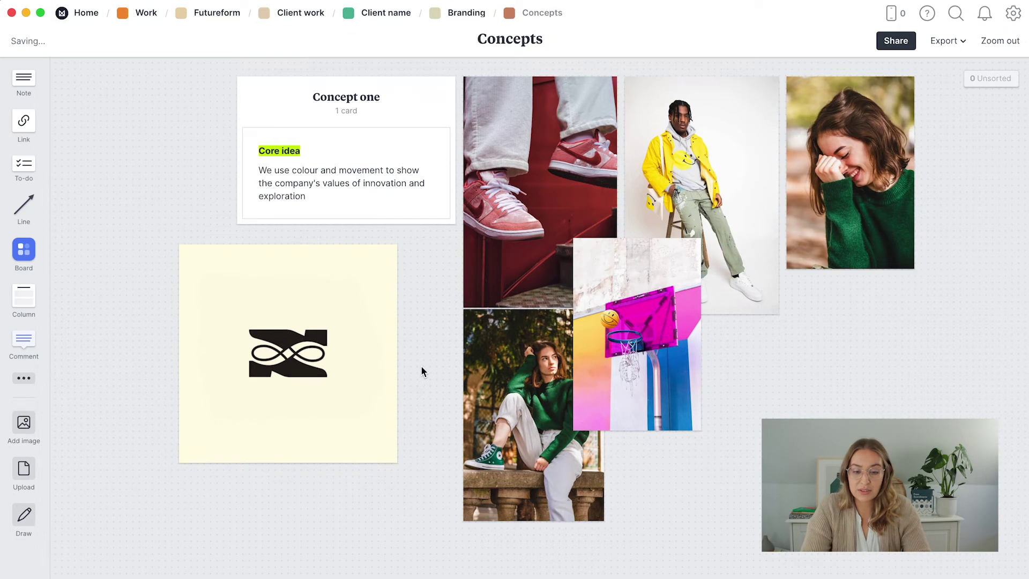
# Shrink the logo card and move it into the collage below the laughing woman photo.
pyautogui.click(373, 379)
pyautogui.moveTo(397, 463); pyautogui.dragTo(340, 409)
pyautogui.moveTo(311, 315); pyautogui.dragTo(863, 373)
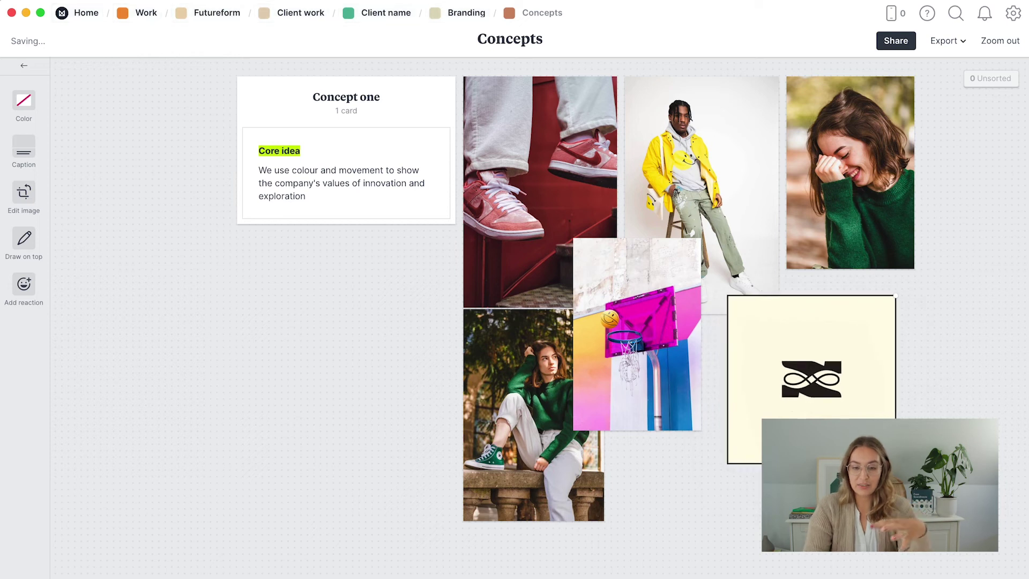
pyautogui.press('Escape')
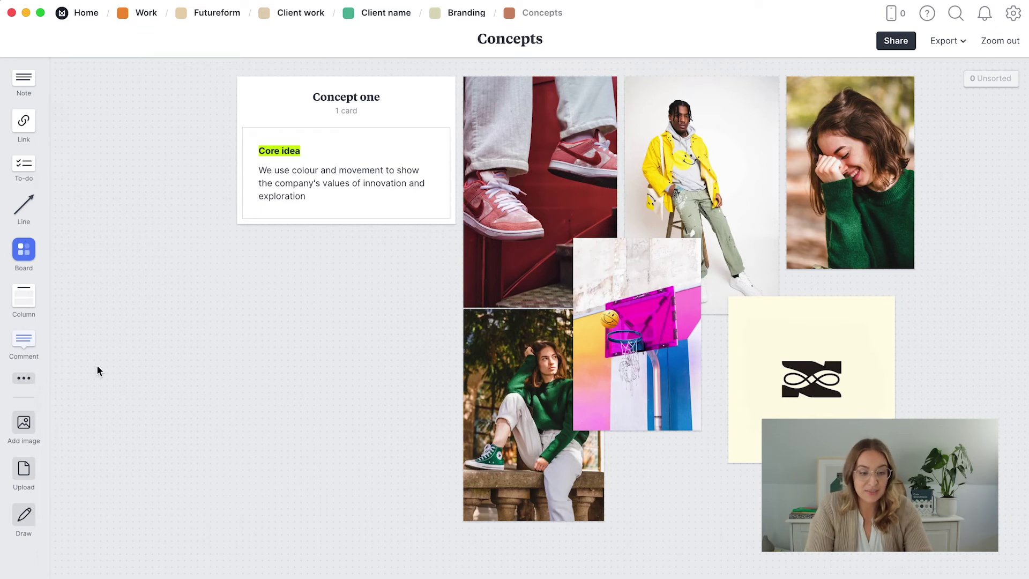
# Add a colour swatch card and adjust its shade in the colour picker.
pyautogui.click(24, 378)
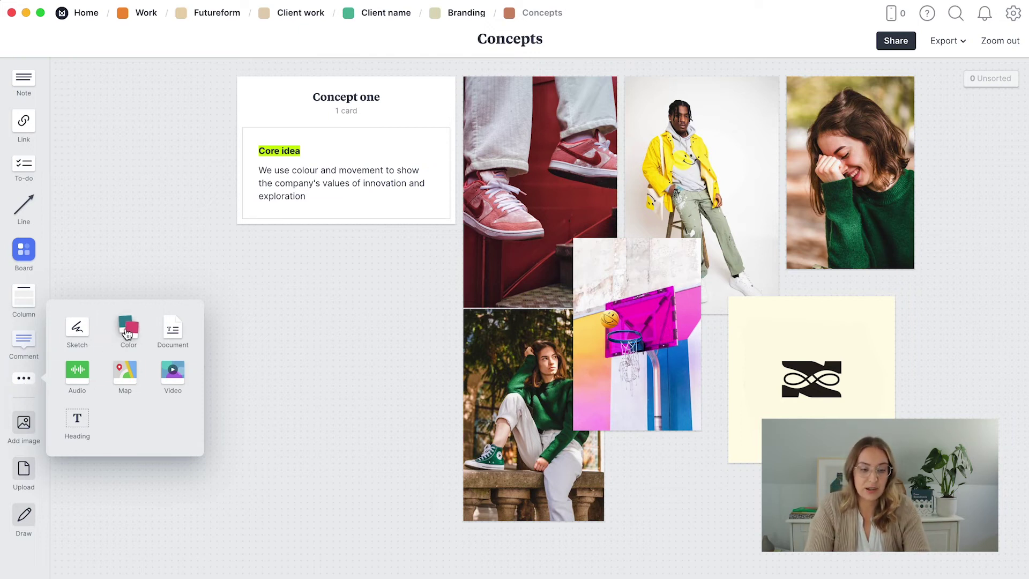
pyautogui.moveTo(130, 332); pyautogui.dragTo(327, 294)
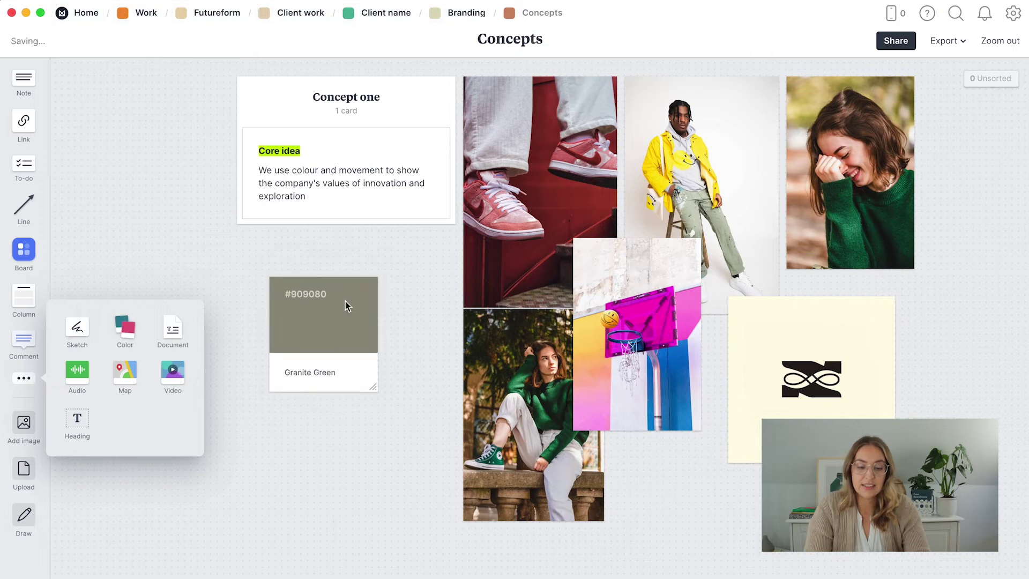
pyautogui.click(317, 293)
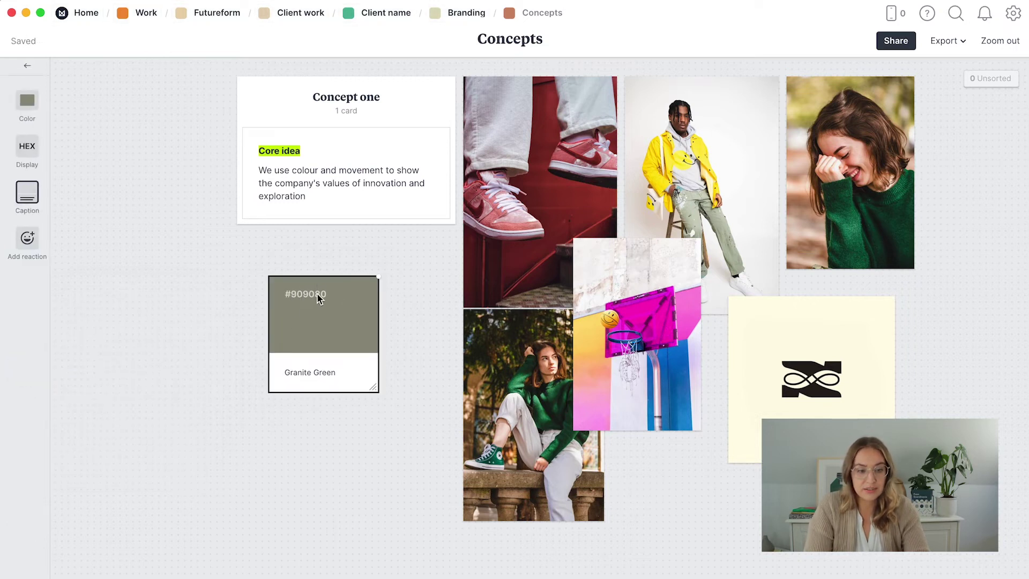
pyautogui.click(24, 101)
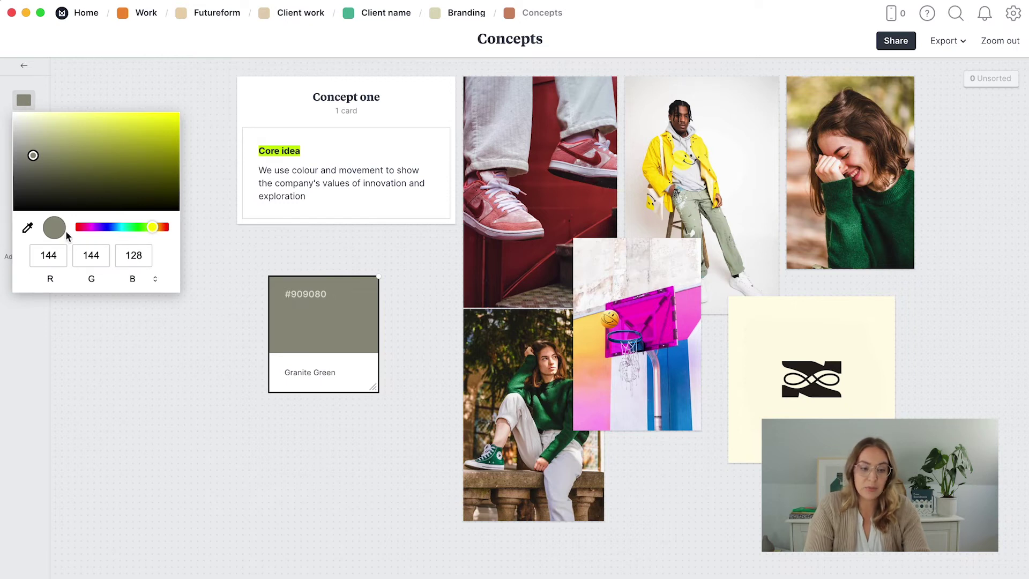
pyautogui.moveTo(107, 144)
pyautogui.mouseDown()
pyautogui.moveTo(92, 138)
pyautogui.moveTo(115, 154)
pyautogui.moveTo(132, 150)
pyautogui.mouseUp()
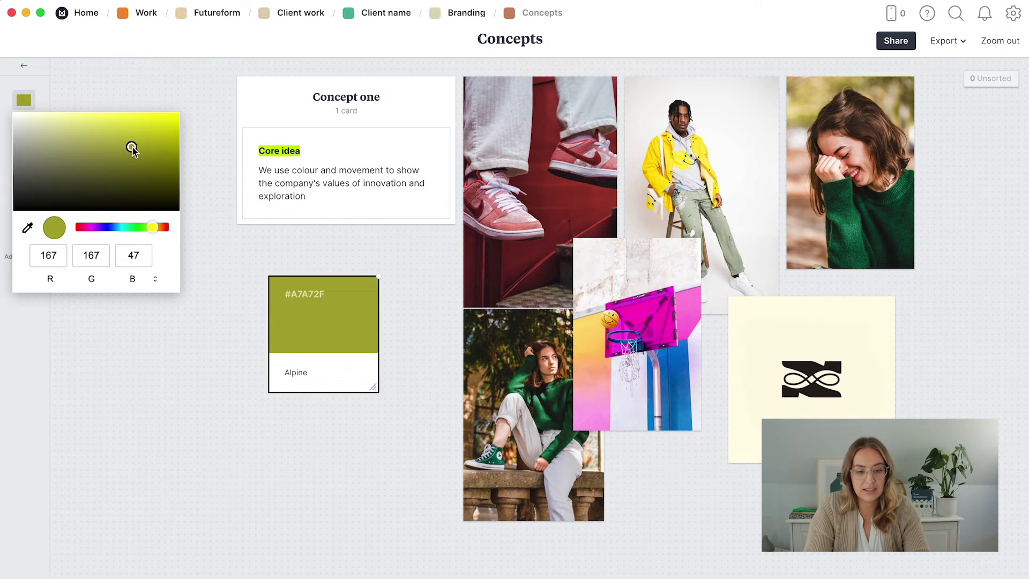
# Set the swatch to Burnt Umber #862F24 sampled from the red sneaker, placed below Concept one.
pyautogui.click(28, 229)
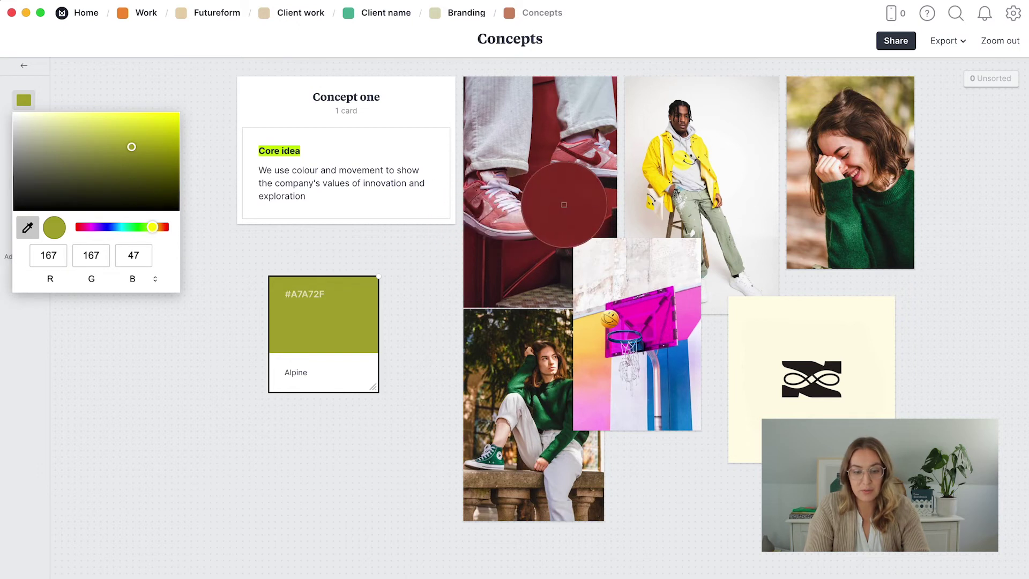
pyautogui.click(564, 205)
pyautogui.click(414, 275)
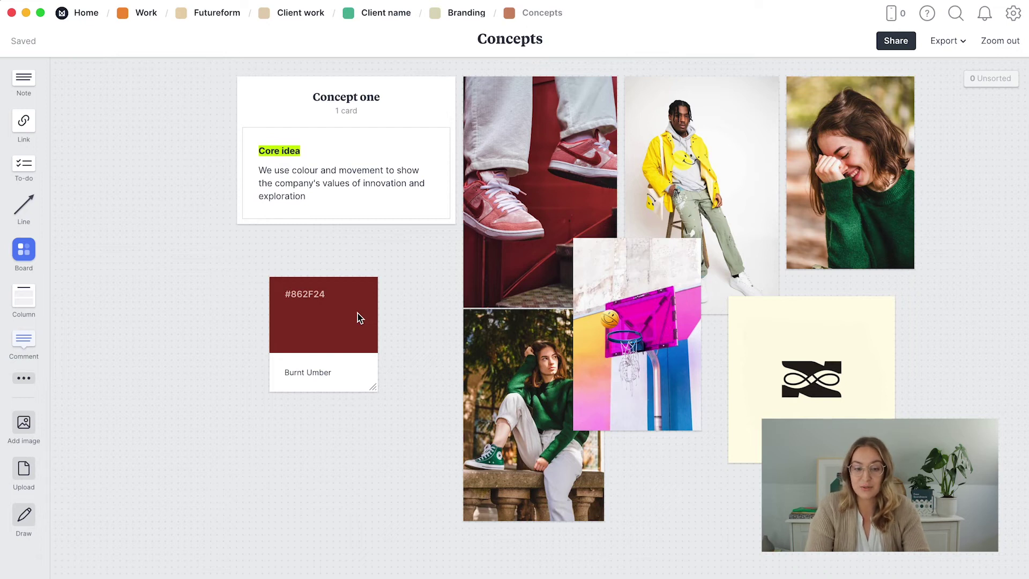
pyautogui.moveTo(361, 312); pyautogui.dragTo(426, 279)
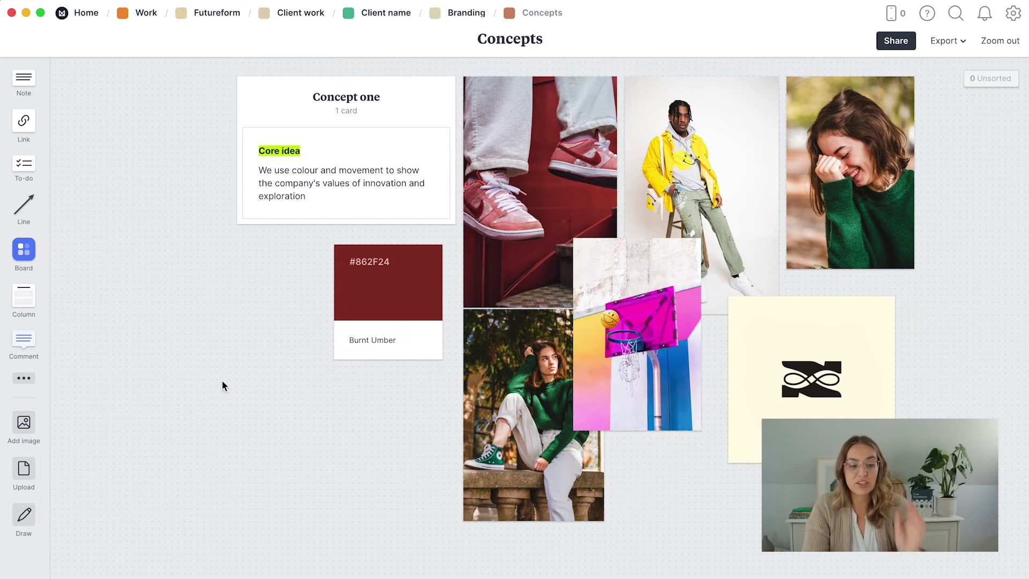
pyautogui.click(24, 378)
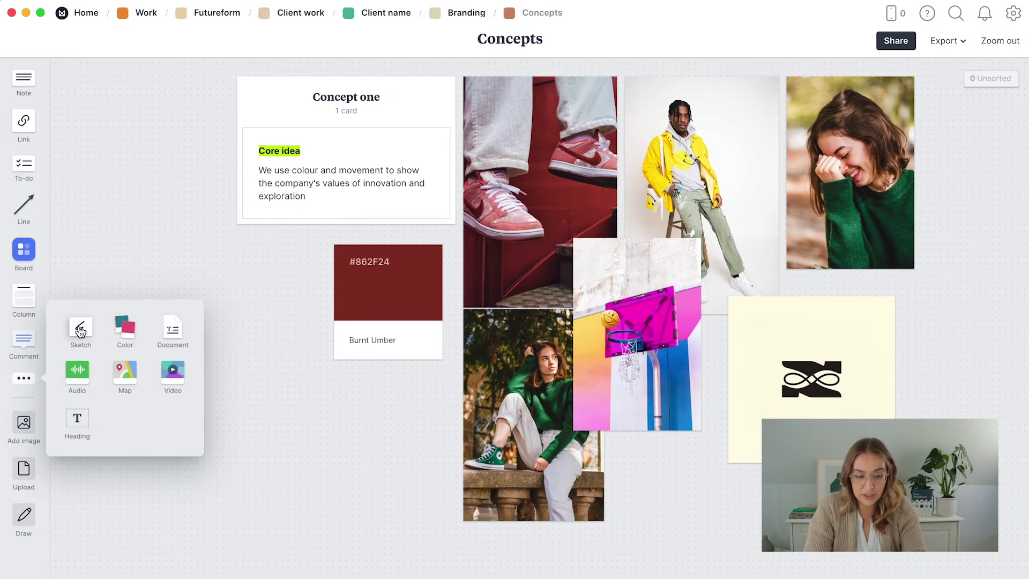
# Create a sketch card with a notched oval and a small circle, and save it.
pyautogui.moveTo(81, 332); pyautogui.dragTo(223, 366)
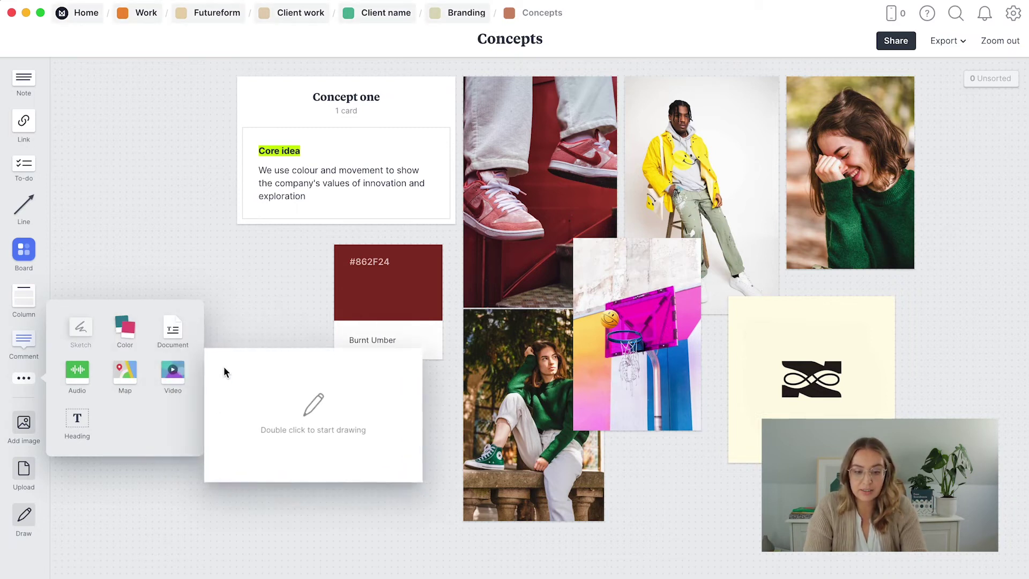
pyautogui.click(314, 407)
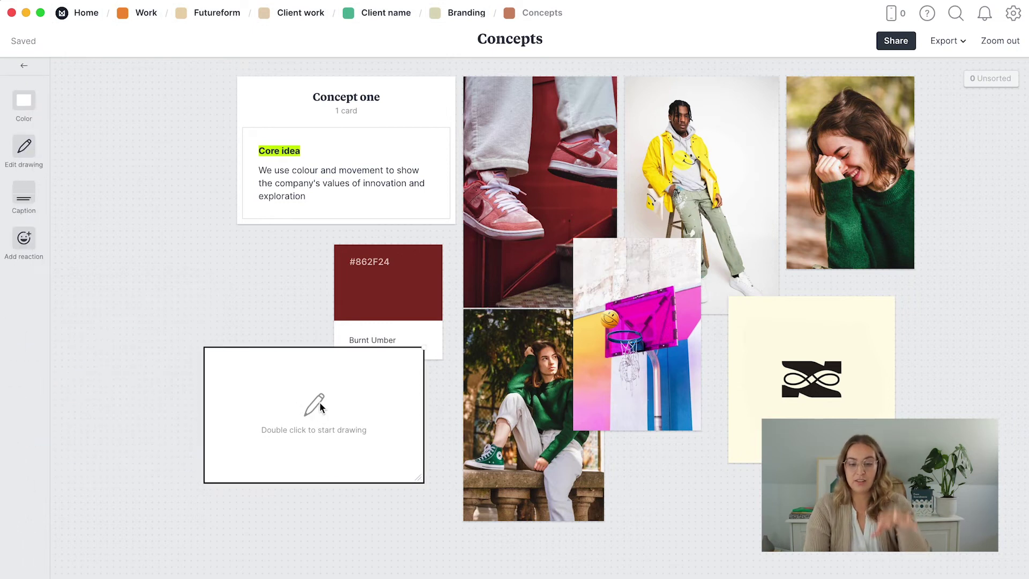
pyautogui.doubleClick(316, 407)
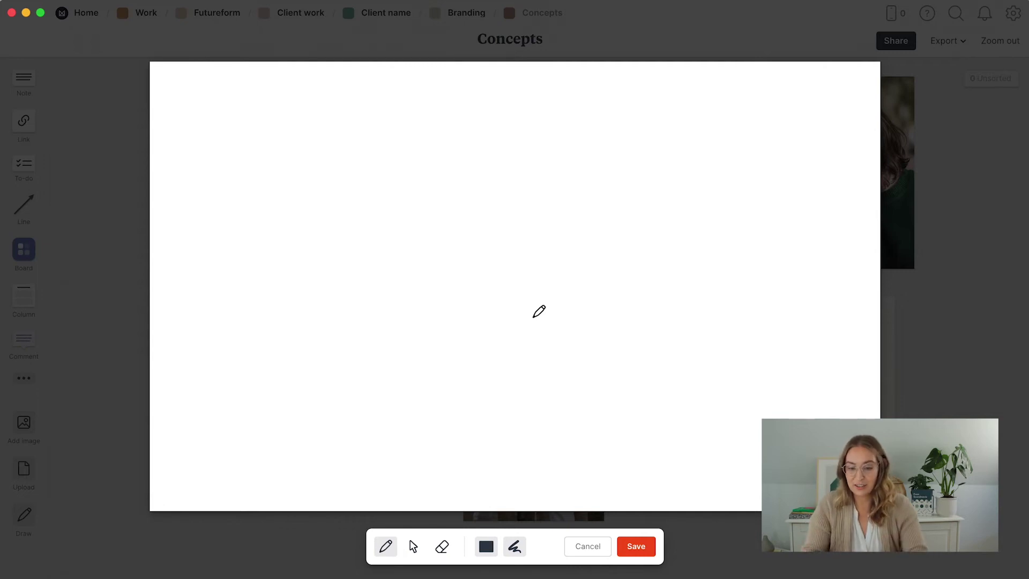
pyautogui.moveTo(624, 208)
pyautogui.mouseDown()
pyautogui.moveTo(472, 129)
pyautogui.moveTo(608, 398)
pyautogui.moveTo(632, 210)
pyautogui.moveTo(582, 236)
pyautogui.moveTo(652, 234)
pyautogui.mouseUp()
pyautogui.moveTo(437, 345)
pyautogui.mouseDown()
pyautogui.moveTo(503, 310)
pyautogui.moveTo(501, 375)
pyautogui.mouseUp()
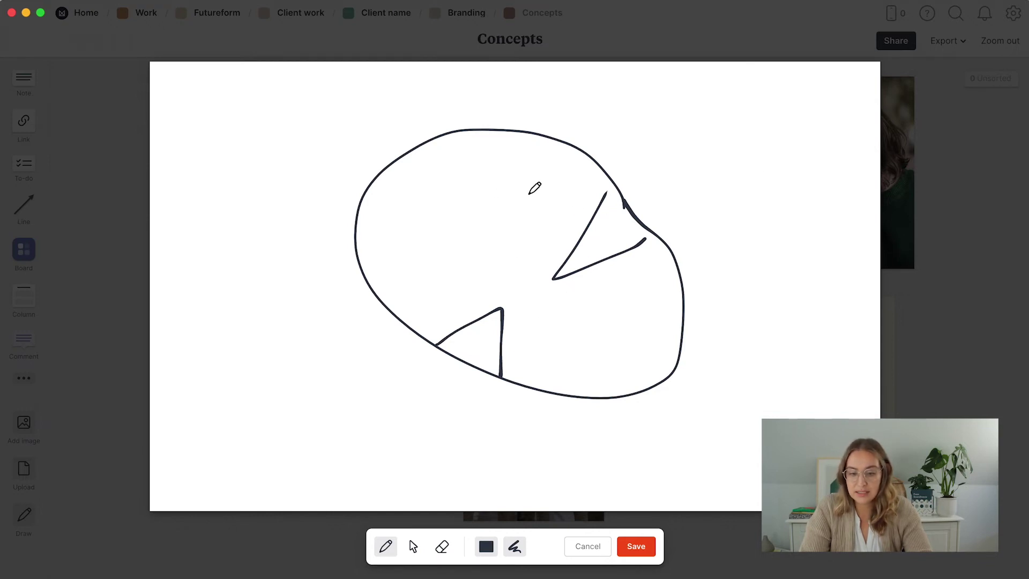
pyautogui.moveTo(705, 142)
pyautogui.mouseDown()
pyautogui.moveTo(711, 193)
pyautogui.moveTo(697, 144)
pyautogui.mouseUp()
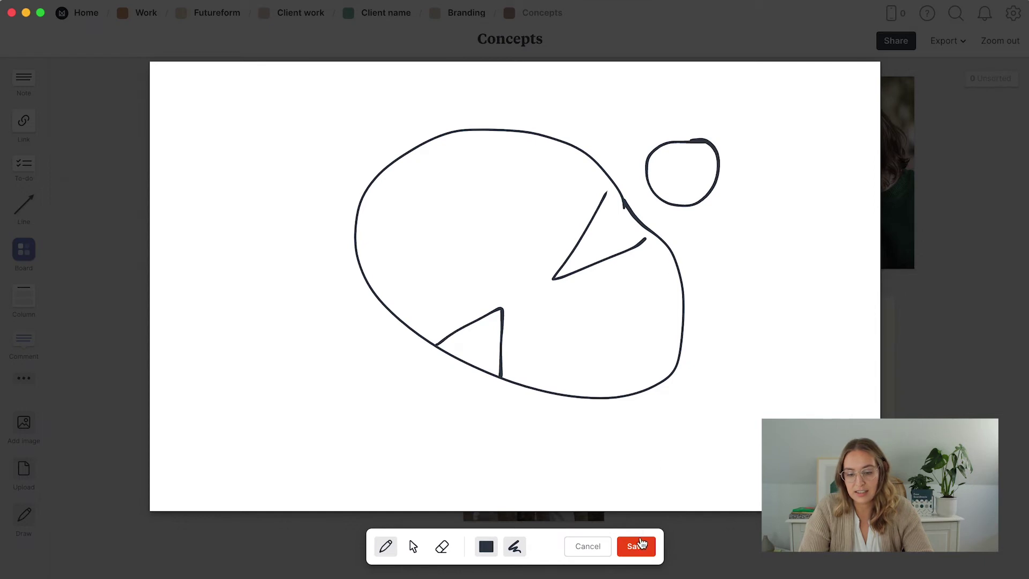
pyautogui.click(637, 547)
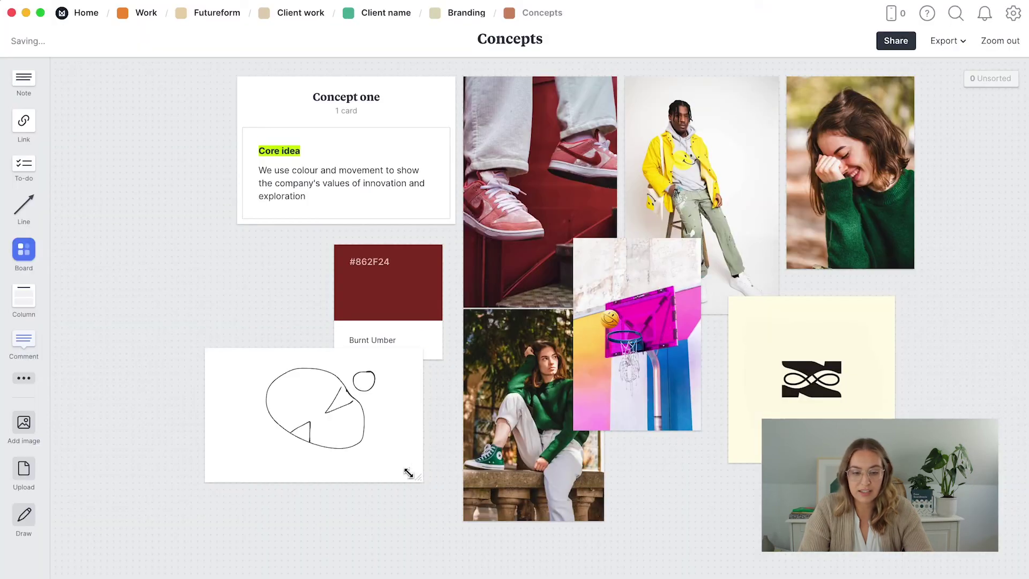
# Shrink the sketch card and drop it into Concept one beneath the Core idea note.
pyautogui.moveTo(409, 474); pyautogui.dragTo(357, 444)
pyautogui.moveTo(272, 402)
pyautogui.mouseDown()
pyautogui.moveTo(338, 230)
pyautogui.moveTo(324, 222)
pyautogui.mouseUp()
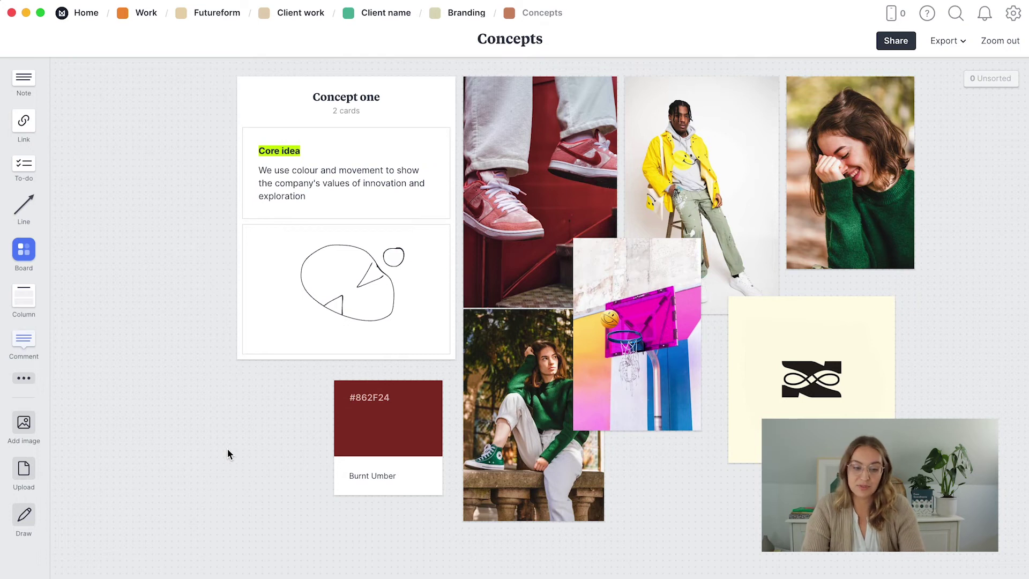
pyautogui.click(25, 518)
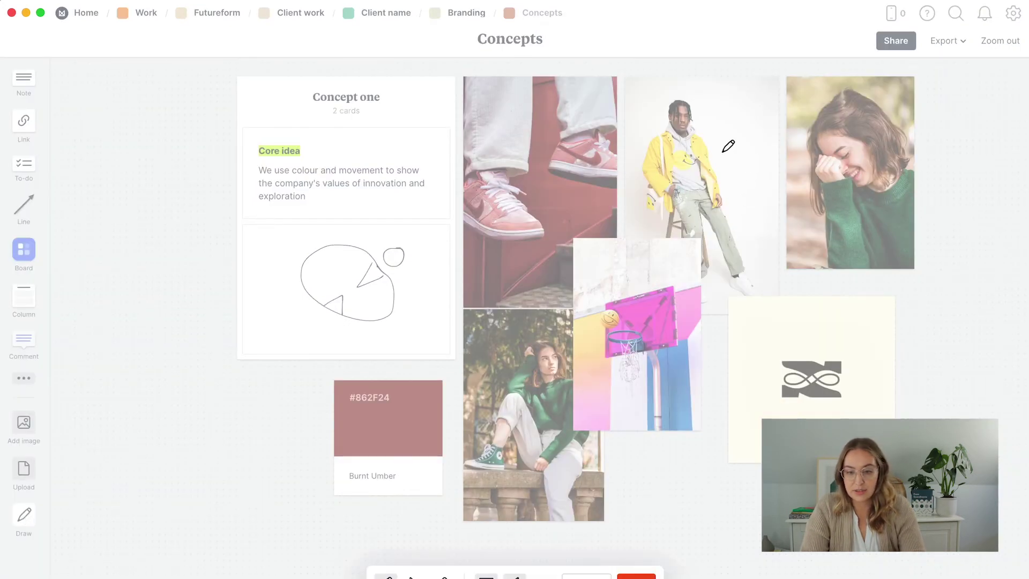
# Draw a black freehand squiggle across the yellow-jacket photo and keep the stroke.
pyautogui.moveTo(715, 142)
pyautogui.mouseDown()
pyautogui.moveTo(758, 125)
pyautogui.moveTo(655, 225)
pyautogui.moveTo(684, 227)
pyautogui.mouseUp()
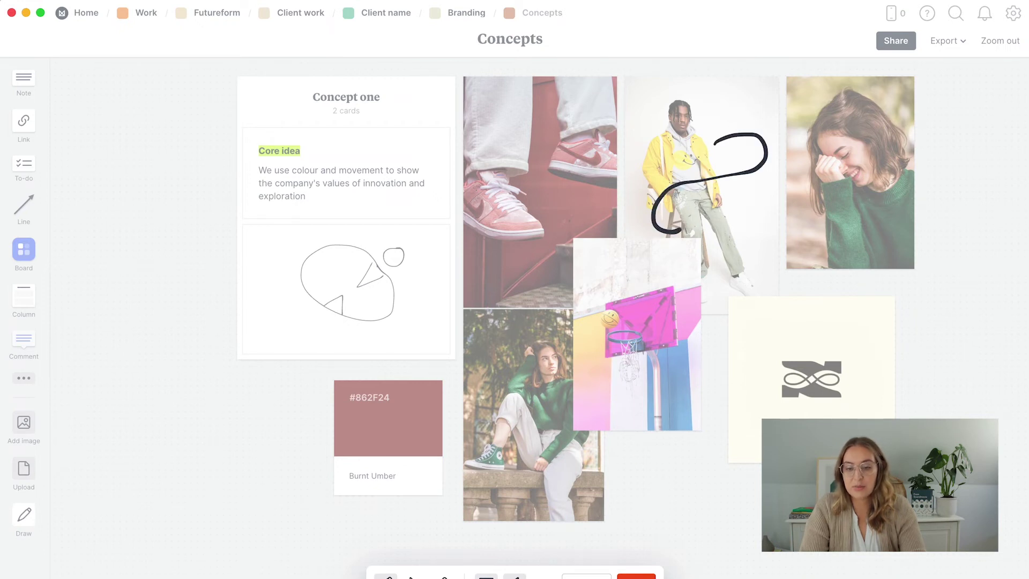
pyautogui.click(637, 576)
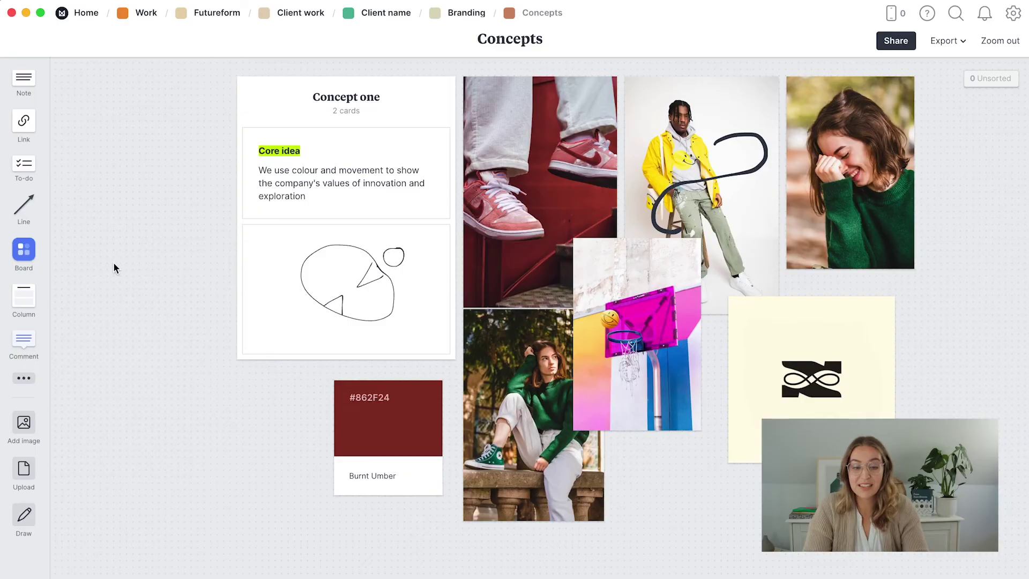
# Add a column titled 'Ideas' at the board's top-left, then discard a test note card.
pyautogui.moveTo(23, 298); pyautogui.dragTo(79, 106)
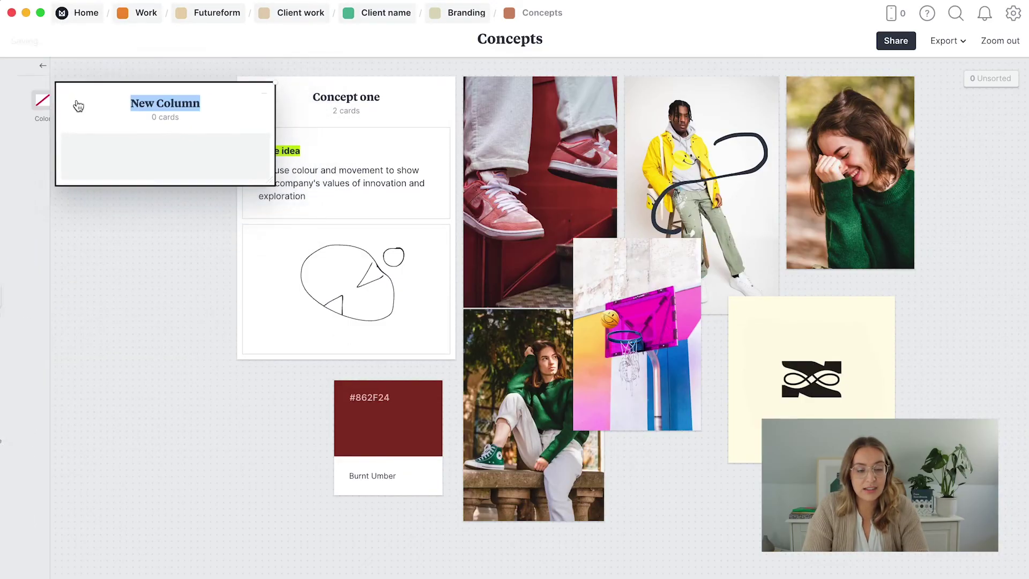
pyautogui.click(129, 219)
pyautogui.click(171, 106)
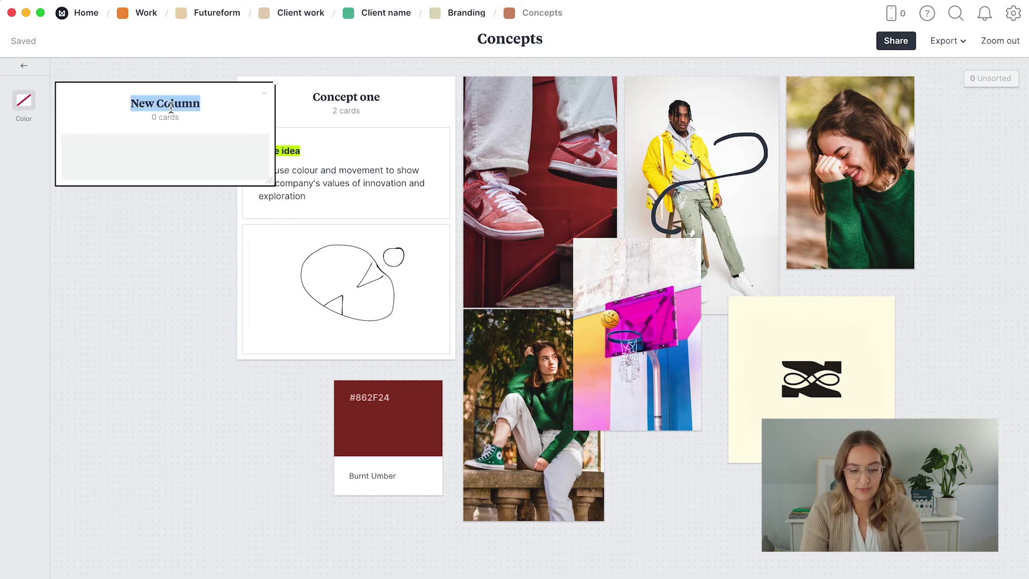
pyautogui.write('Ideas')
pyautogui.click(146, 261)
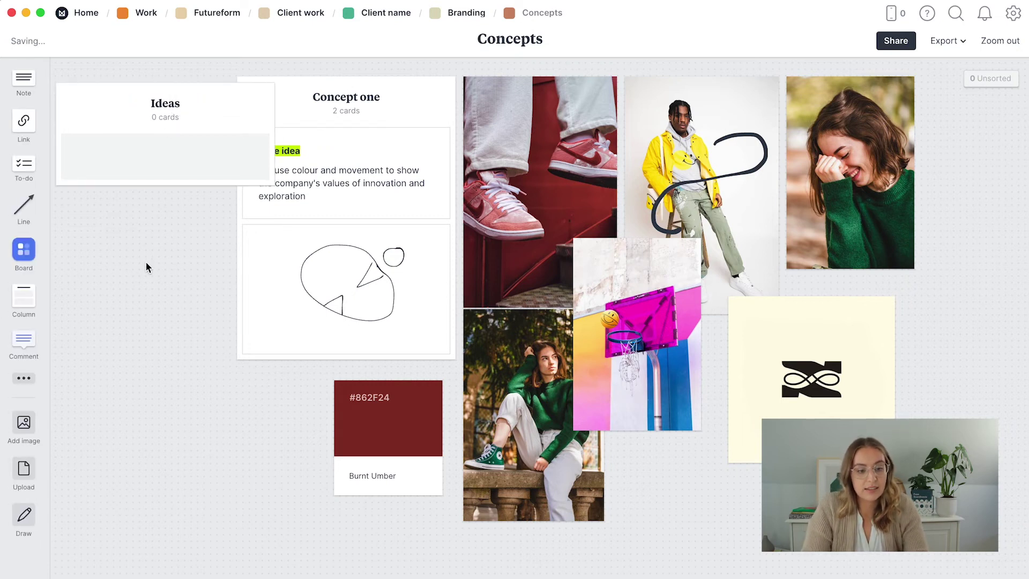
pyautogui.moveTo(24, 82); pyautogui.dragTo(110, 161)
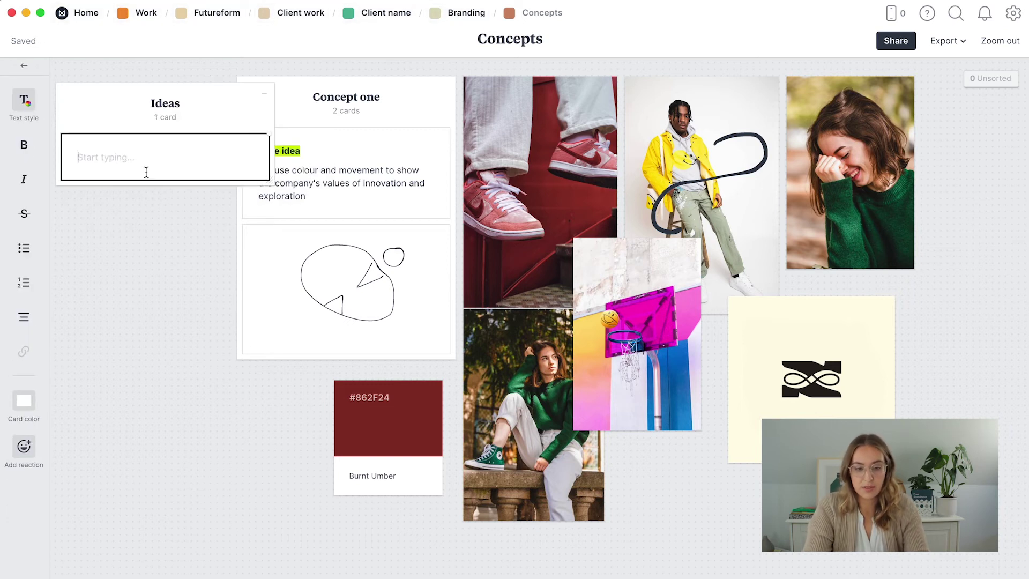
pyautogui.click(115, 195)
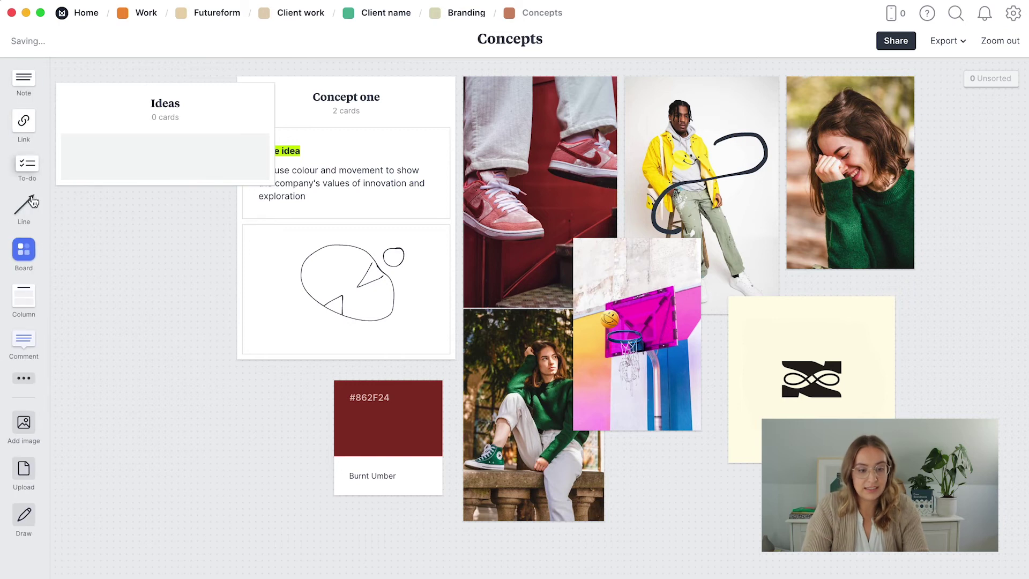
# Add a link card in Ideas using the Dieline article's URL copied from Chrome.
pyautogui.moveTo(27, 121); pyautogui.dragTo(98, 157)
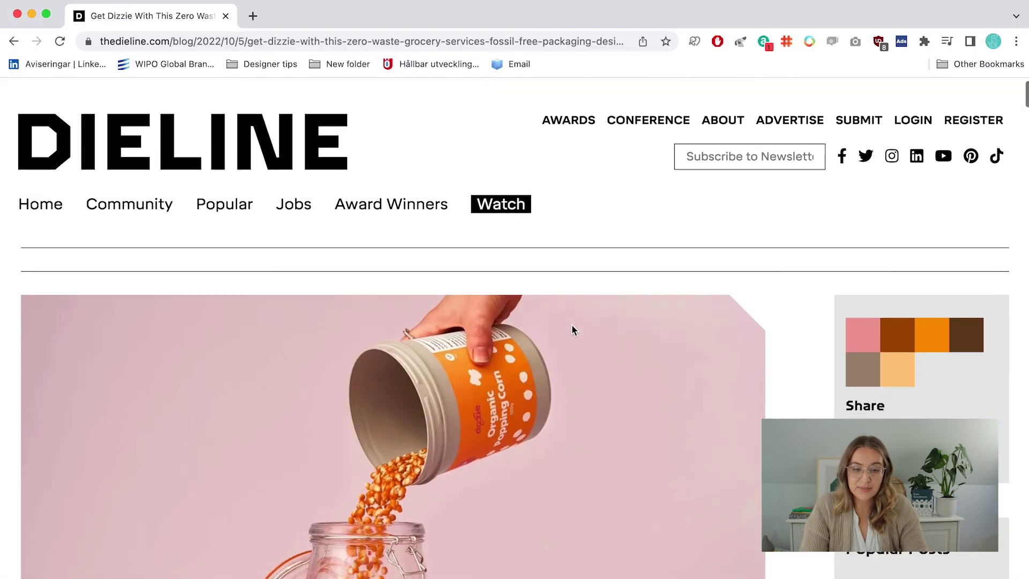
pyautogui.scroll(-5, 572, 324)
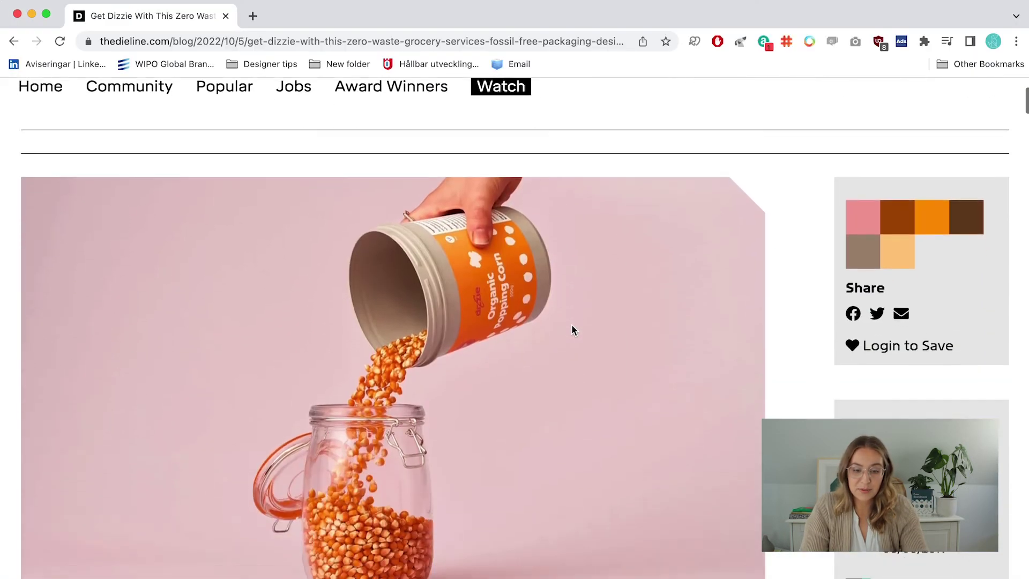
pyautogui.scroll(-12, 572, 324)
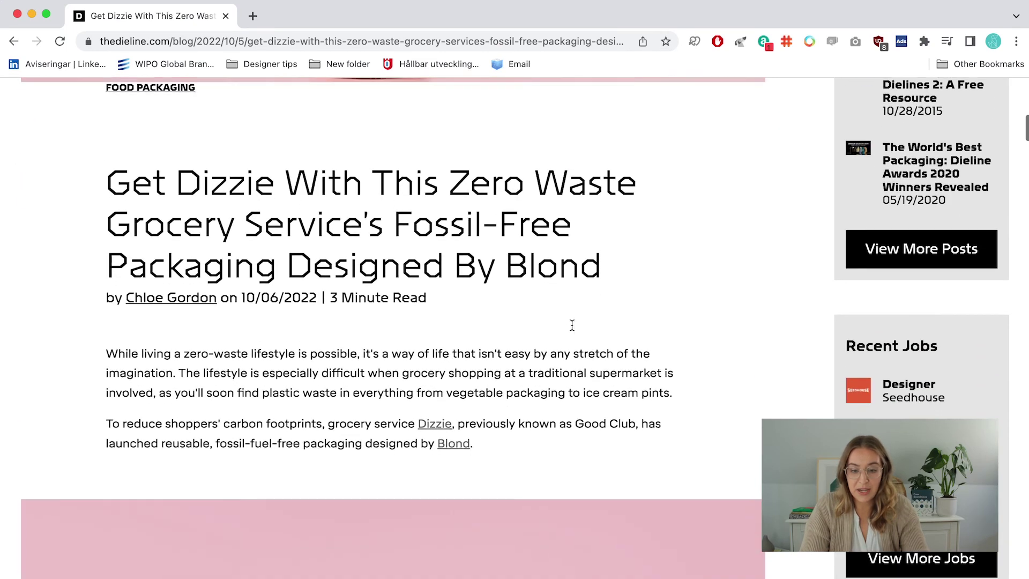
pyautogui.scroll(-6, 572, 325)
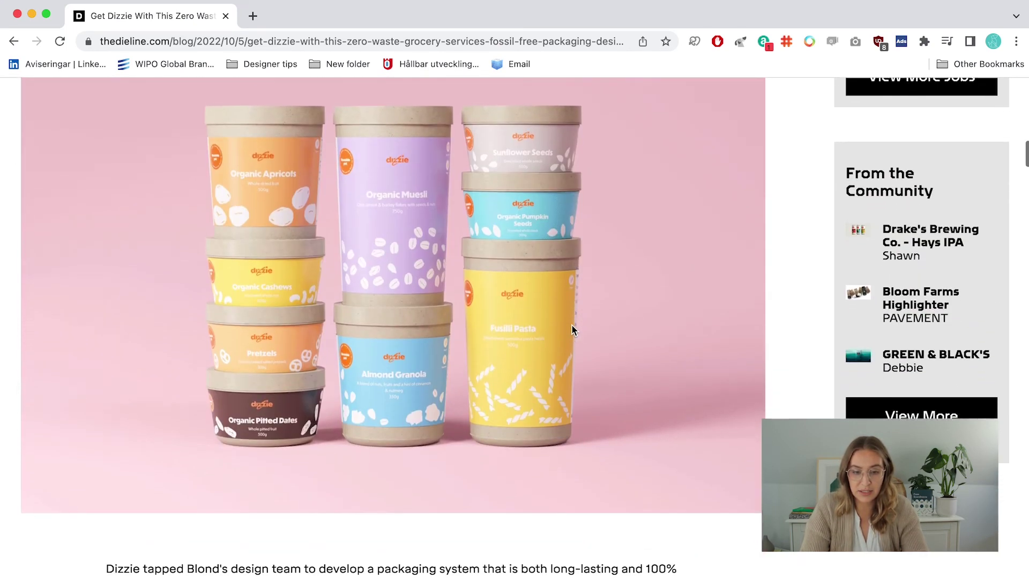
pyautogui.scroll(-13, 572, 327)
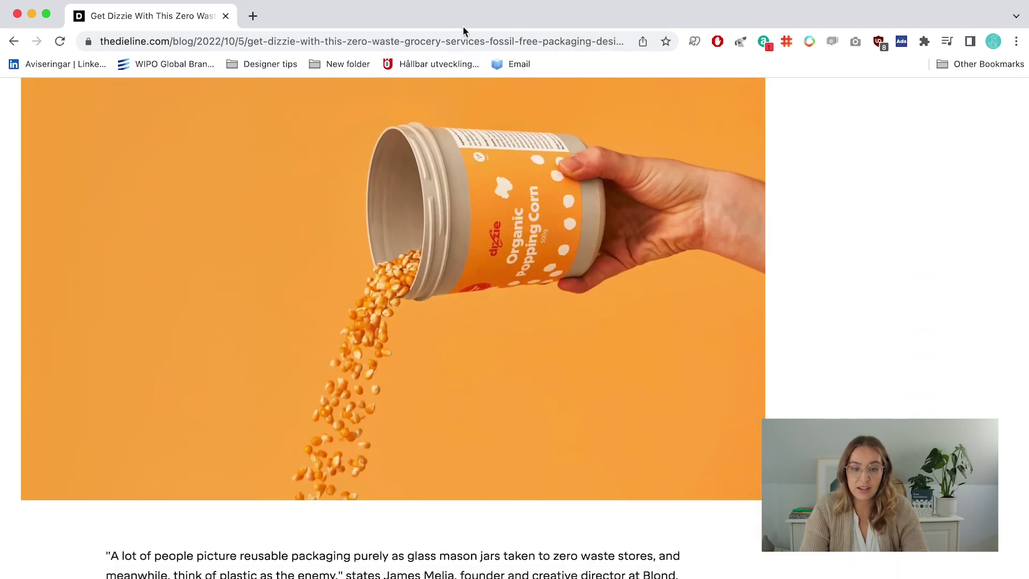
pyautogui.click(463, 40)
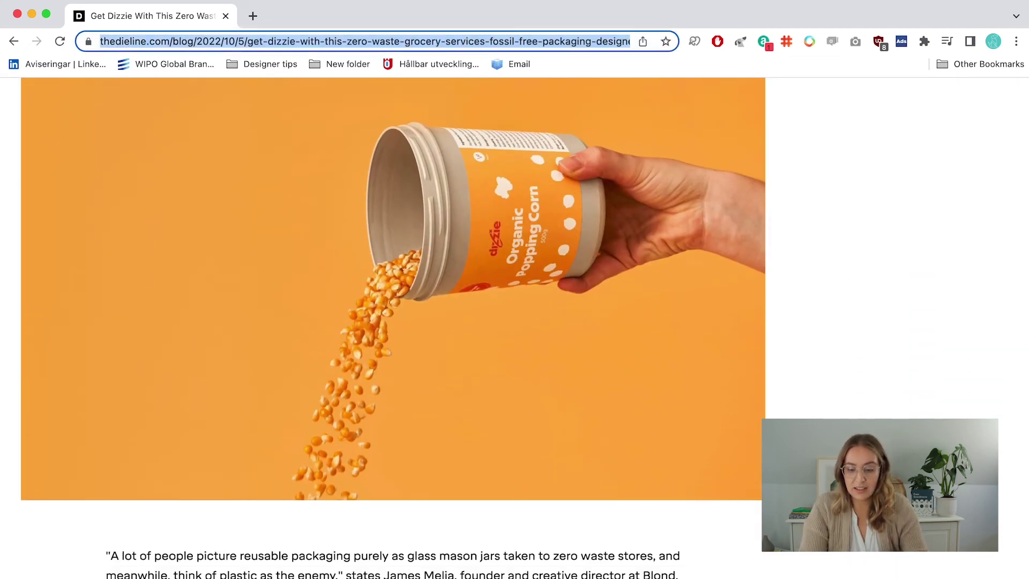
pyautogui.click(695, 570)
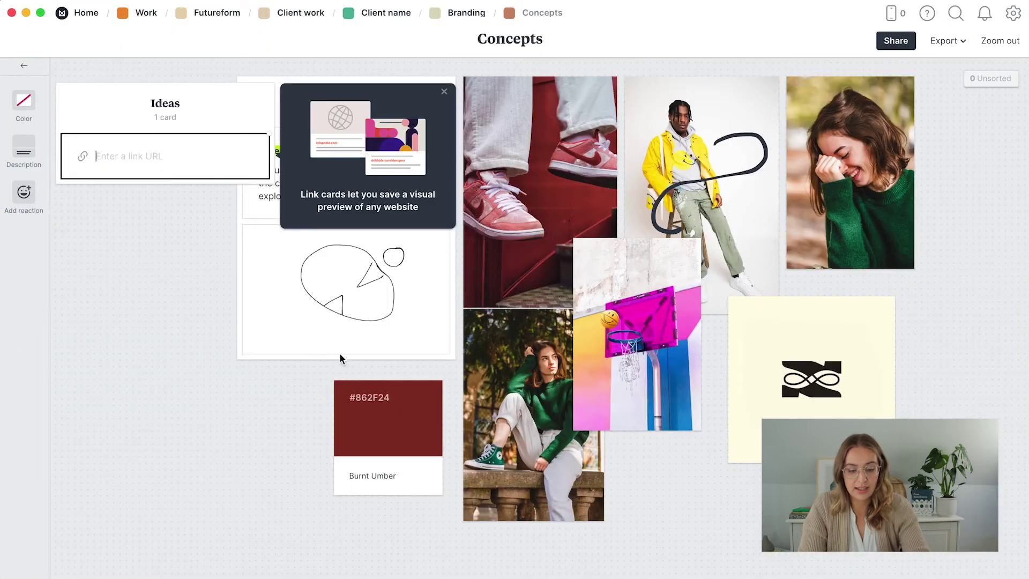
pyautogui.press('super+v')
pyautogui.press('Return')
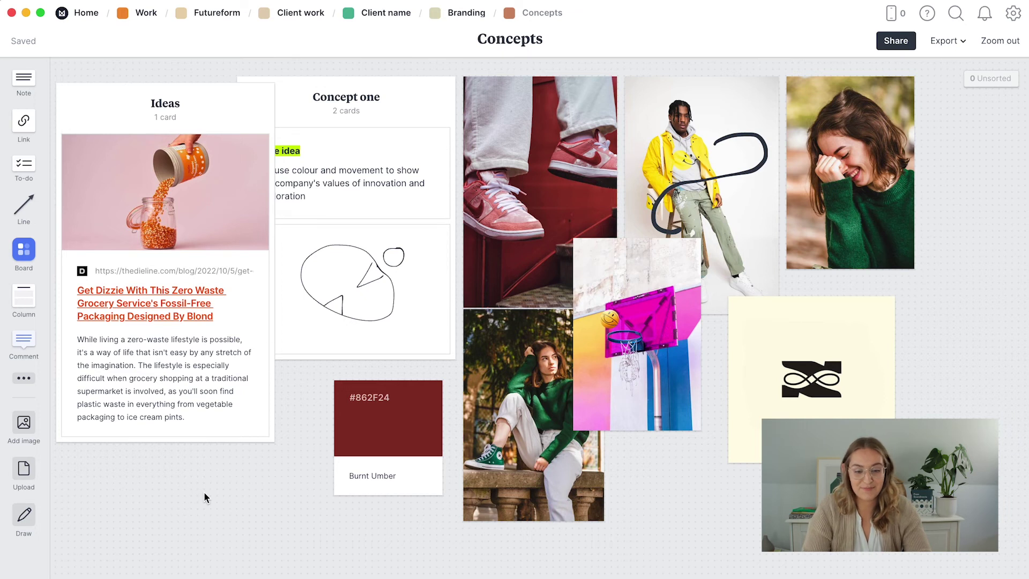
# Move the Burnt Umber swatch and the red sneakers photo into Concept one.
pyautogui.moveTo(931, 555); pyautogui.dragTo(435, 103)
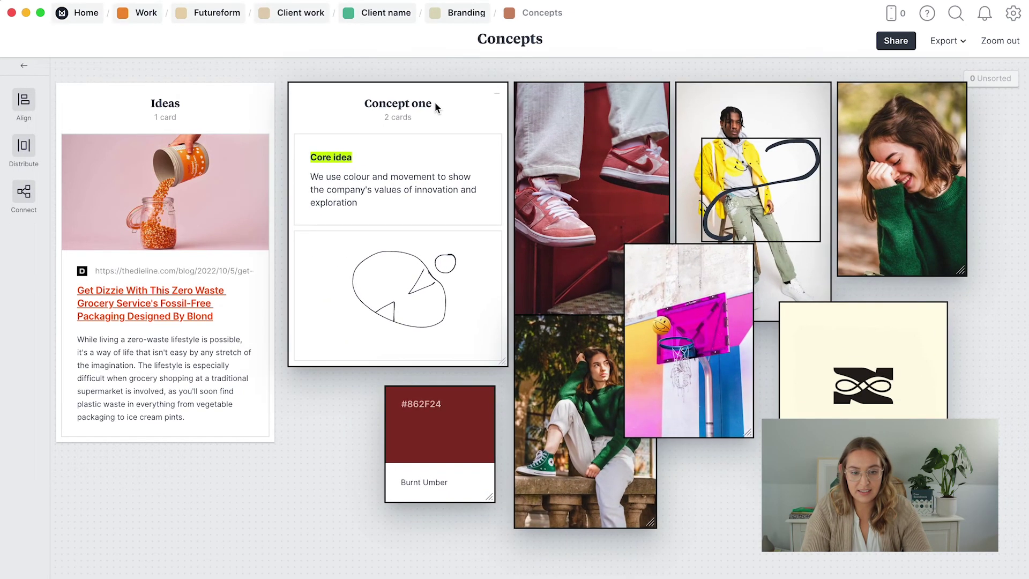
pyautogui.click(347, 445)
pyautogui.moveTo(452, 421); pyautogui.dragTo(429, 360)
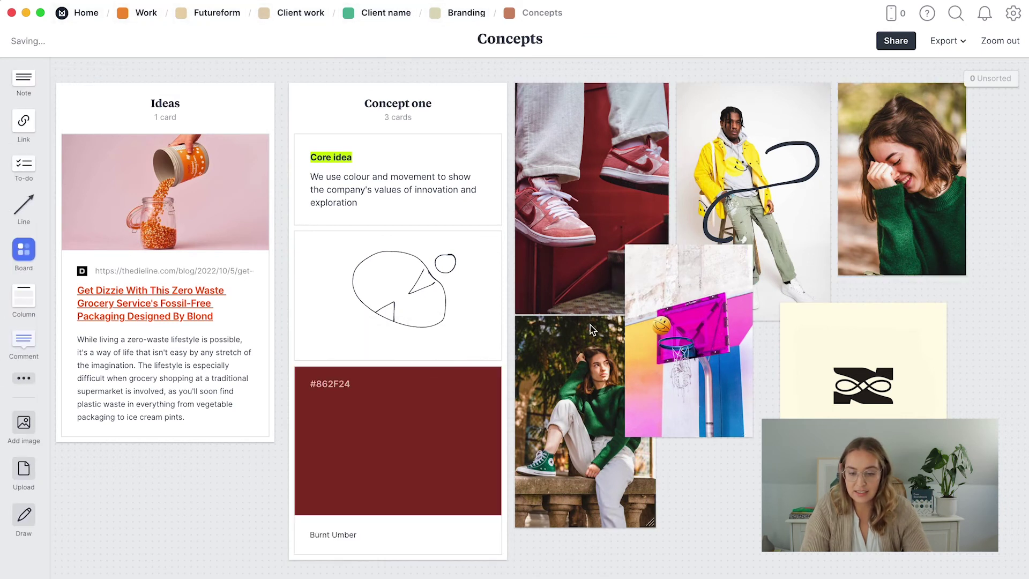
pyautogui.moveTo(641, 187); pyautogui.dragTo(444, 382)
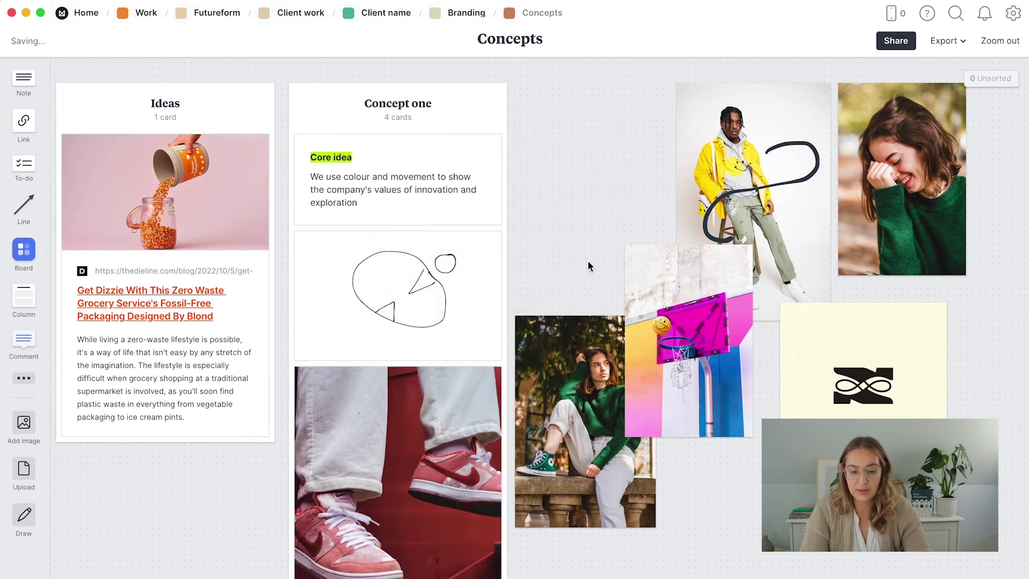
# Marquee-select the cluster of loose photos on the board, then clear the selection.
pyautogui.scroll(-8, 436, 500)
pyautogui.scroll(8, 437, 501)
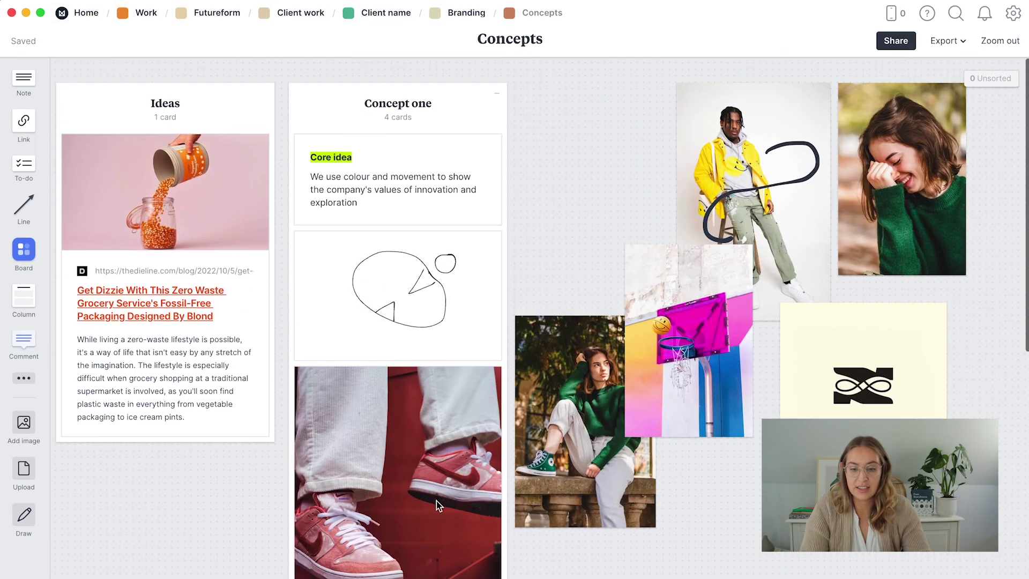
pyautogui.moveTo(565, 153); pyautogui.dragTo(920, 434)
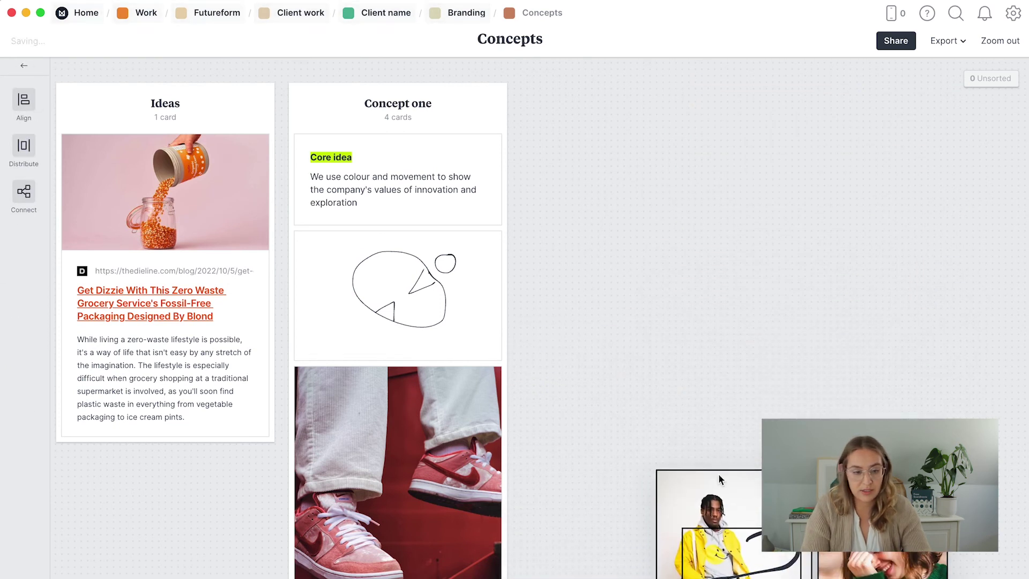
pyautogui.click(588, 239)
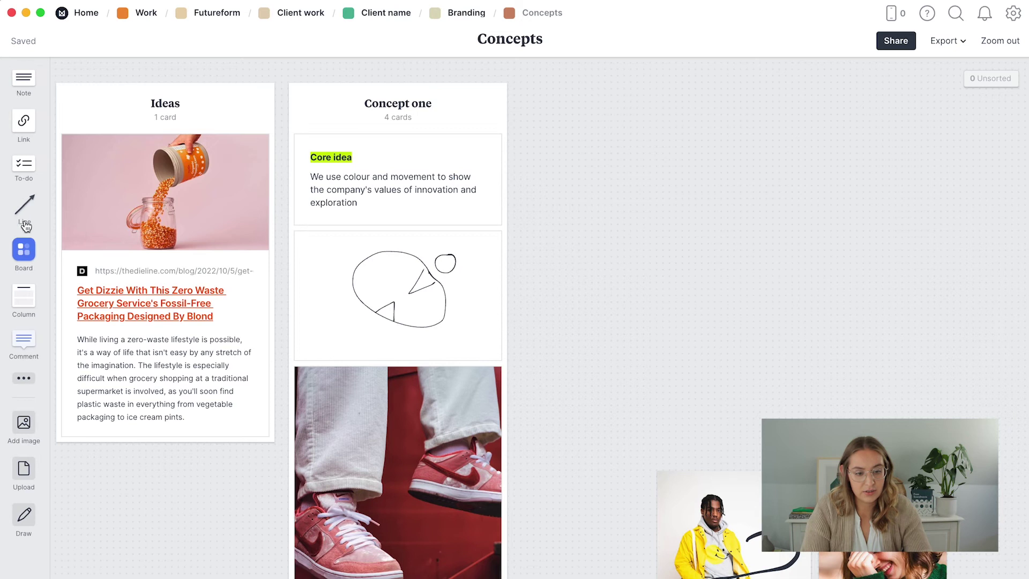
# Add a 'Concept 2' column beside Concept one and move the stroked yellow-jacket photo in.
pyautogui.moveTo(27, 299); pyautogui.dragTo(537, 101)
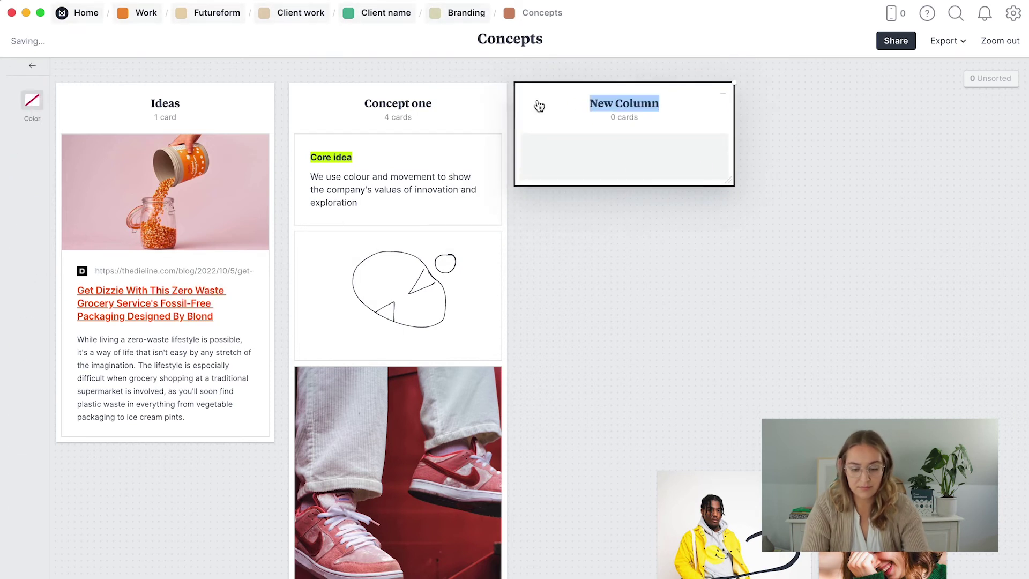
pyautogui.write('Concept 2')
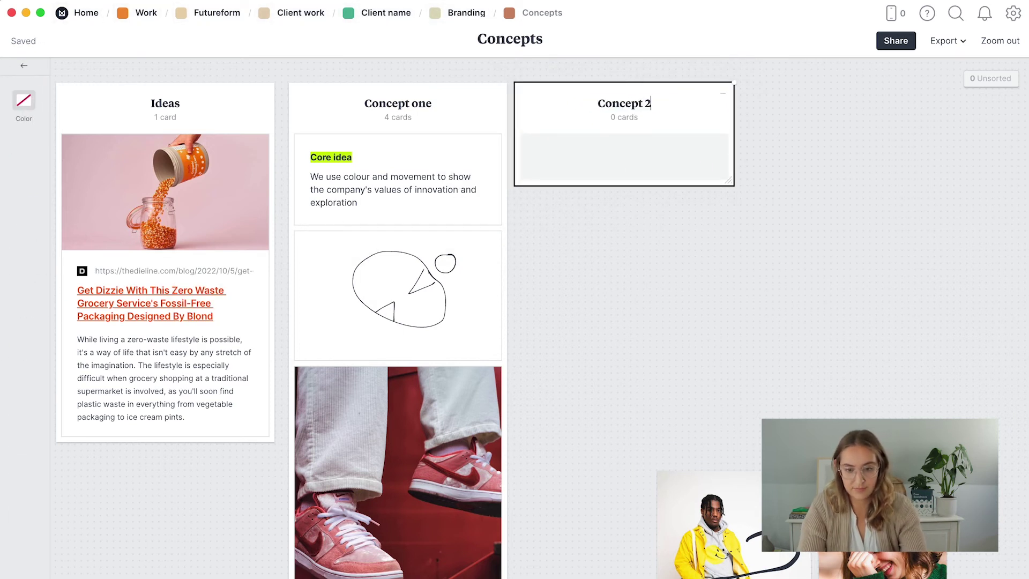
pyautogui.click(748, 289)
pyautogui.click(709, 493)
pyautogui.moveTo(708, 493); pyautogui.dragTo(635, 171)
pyautogui.moveTo(677, 520); pyautogui.dragTo(696, 304)
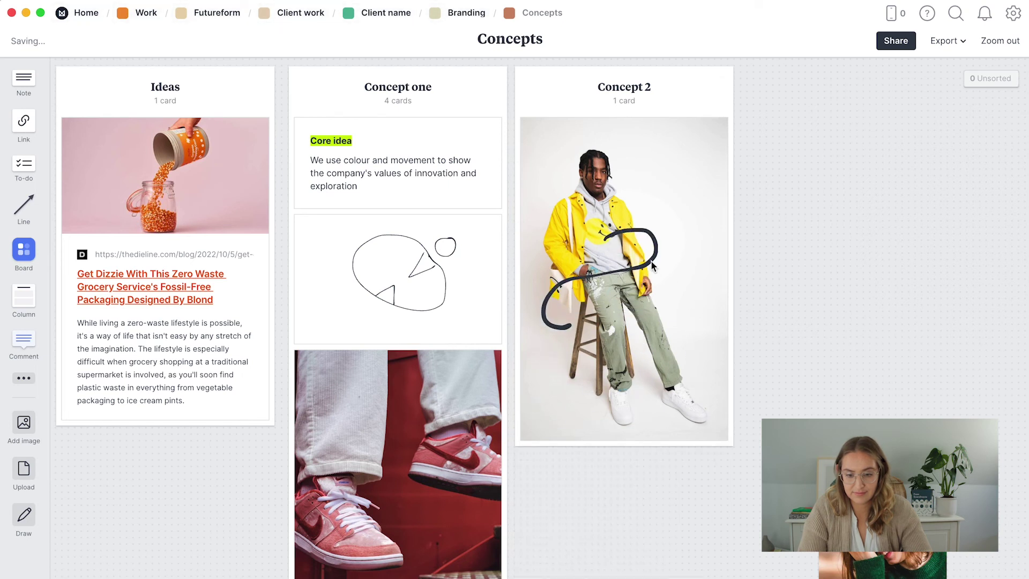
# Move the laughing-girl and basketball images into Concept 2.
pyautogui.scroll(-5, 790, 335)
pyautogui.moveTo(884, 309); pyautogui.dragTo(622, 236)
pyautogui.scroll(-6, 744, 368)
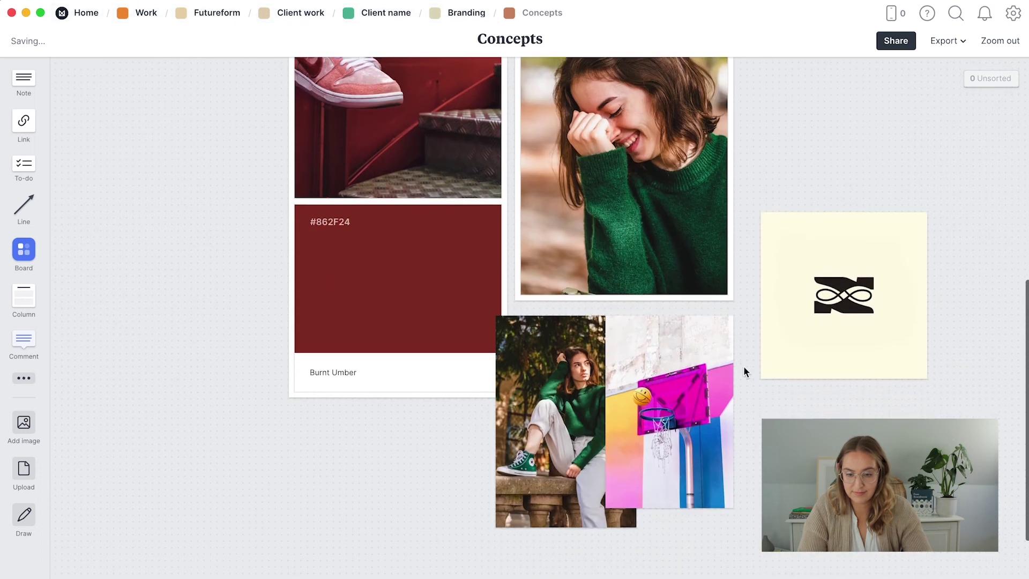
pyautogui.scroll(-3, 744, 366)
pyautogui.moveTo(694, 298); pyautogui.dragTo(655, 182)
pyautogui.moveTo(585, 557); pyautogui.dragTo(845, 307)
pyautogui.scroll(9, 986, 282)
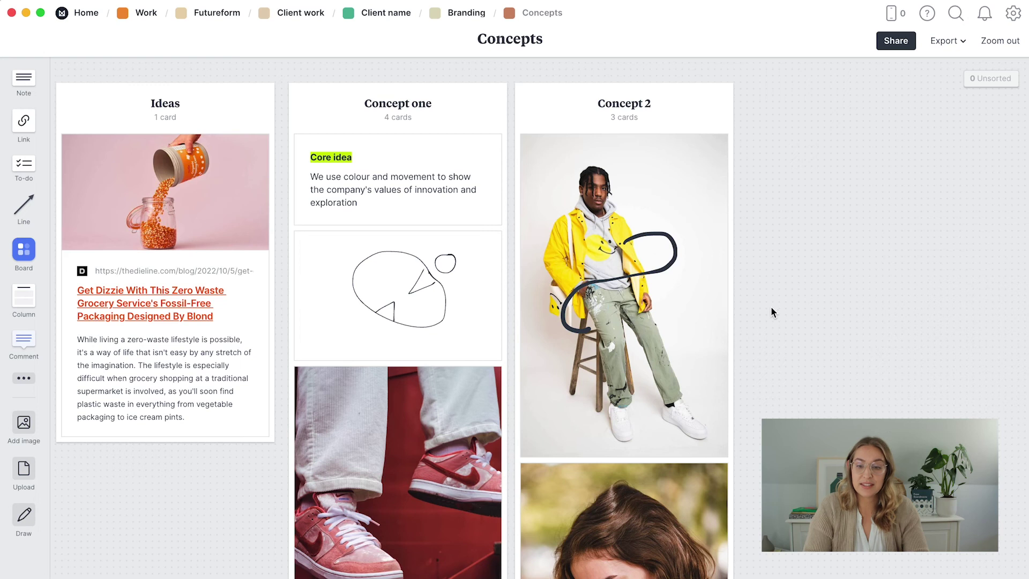
# Turn on the editor invite link and the read-only link in the board's sharing options, then close them.
pyautogui.click(897, 43)
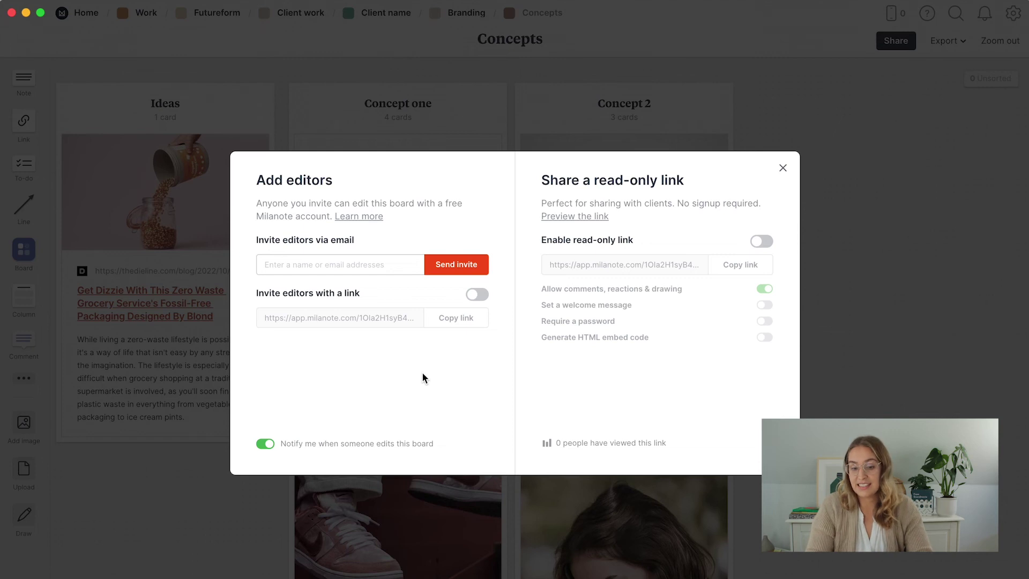
pyautogui.click(480, 295)
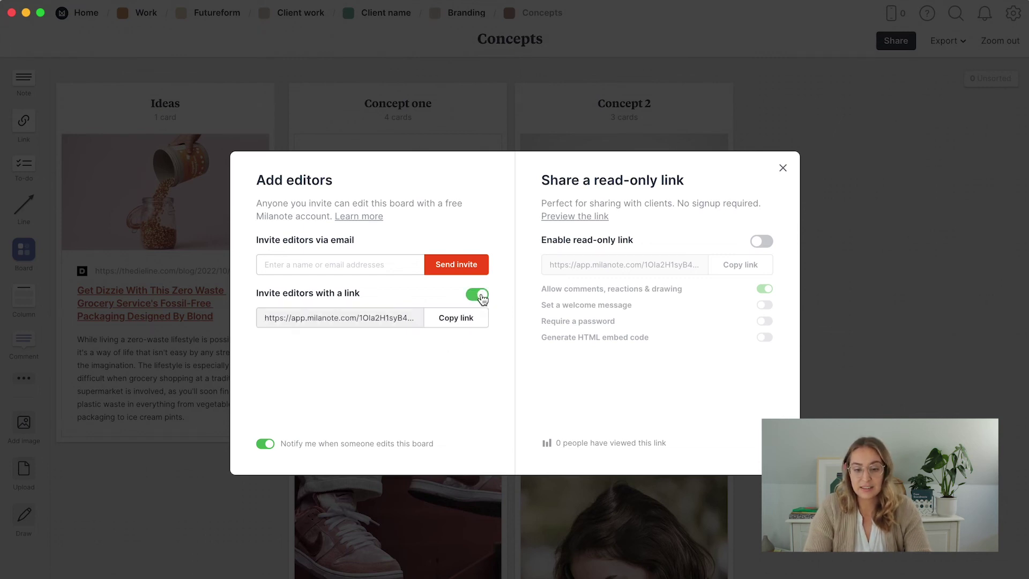
pyautogui.click(758, 242)
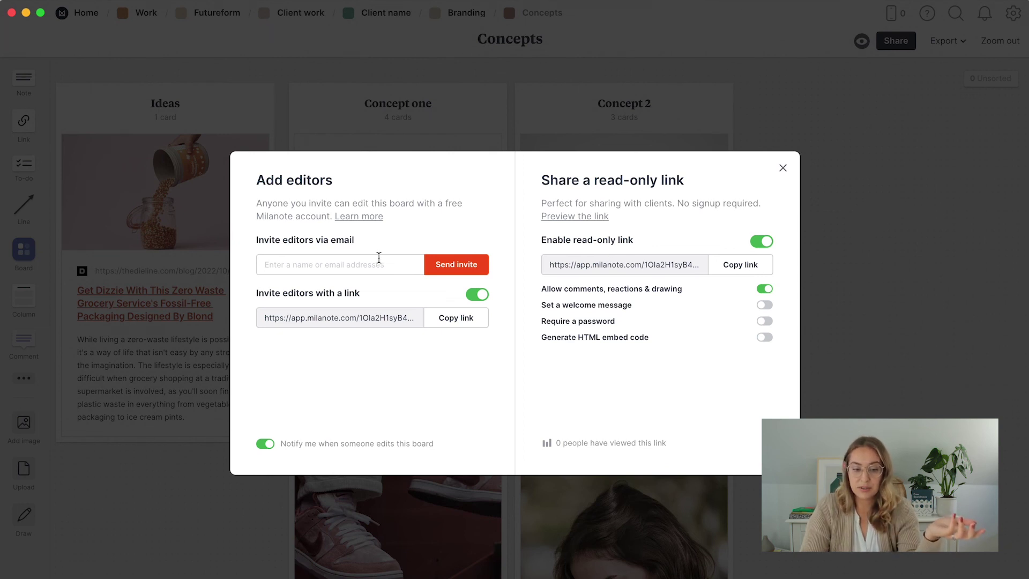
pyautogui.click(352, 265)
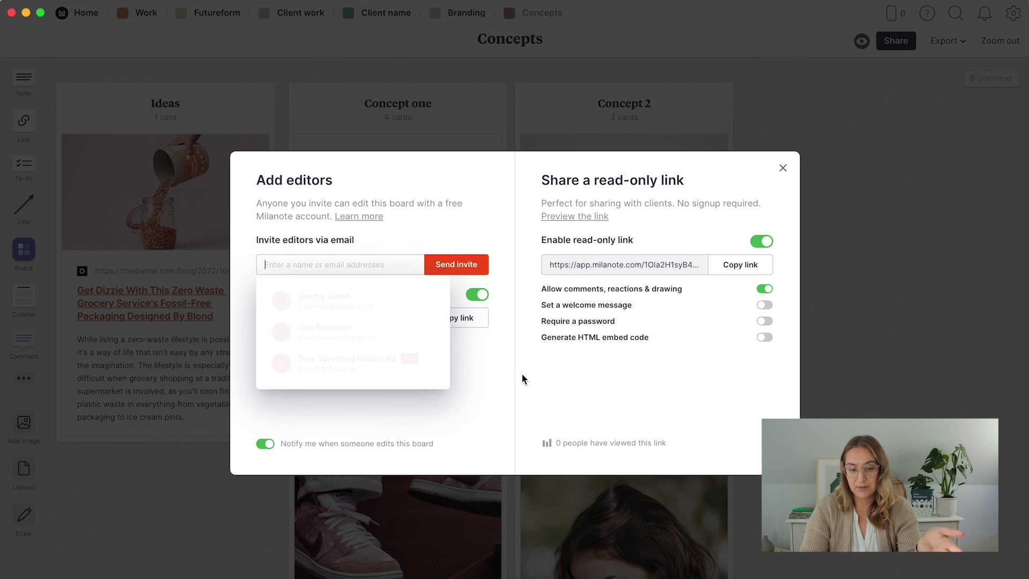
pyautogui.press('Escape')
pyautogui.press('Escape')
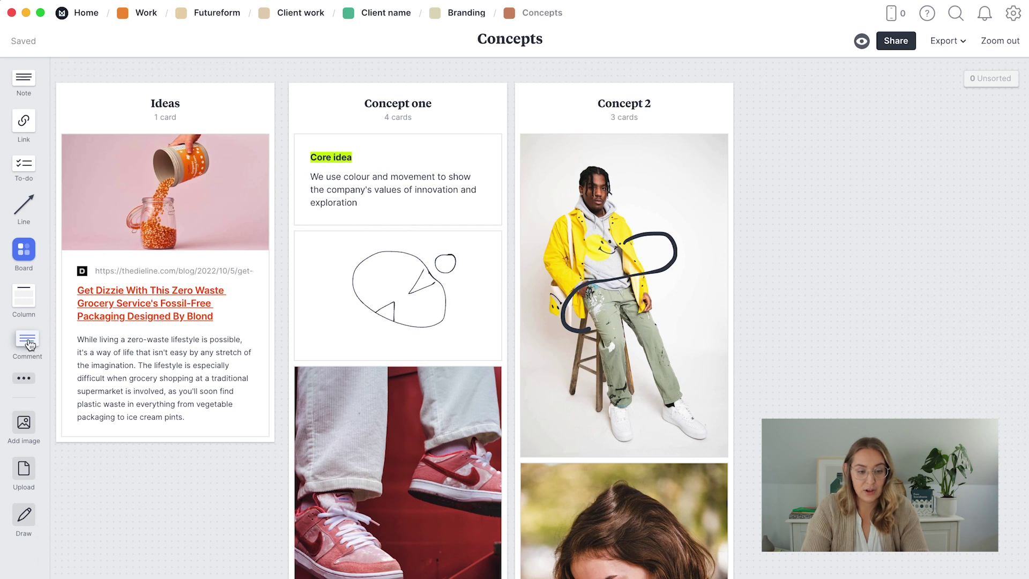
# Post a 'Love the colours' comment and place it beside the Concept 2 column.
pyautogui.moveTo(29, 344); pyautogui.dragTo(651, 316)
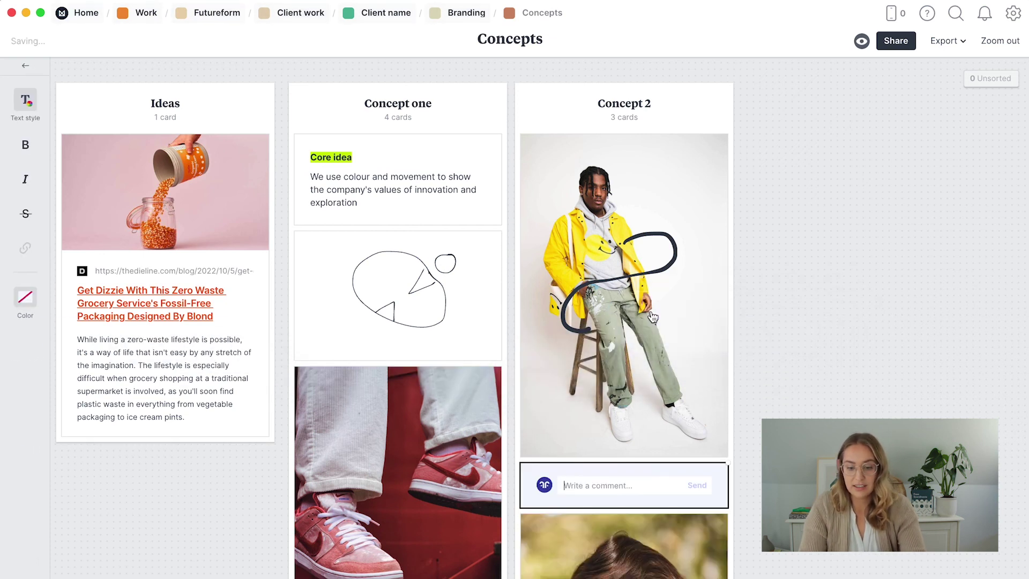
pyautogui.write('Love')
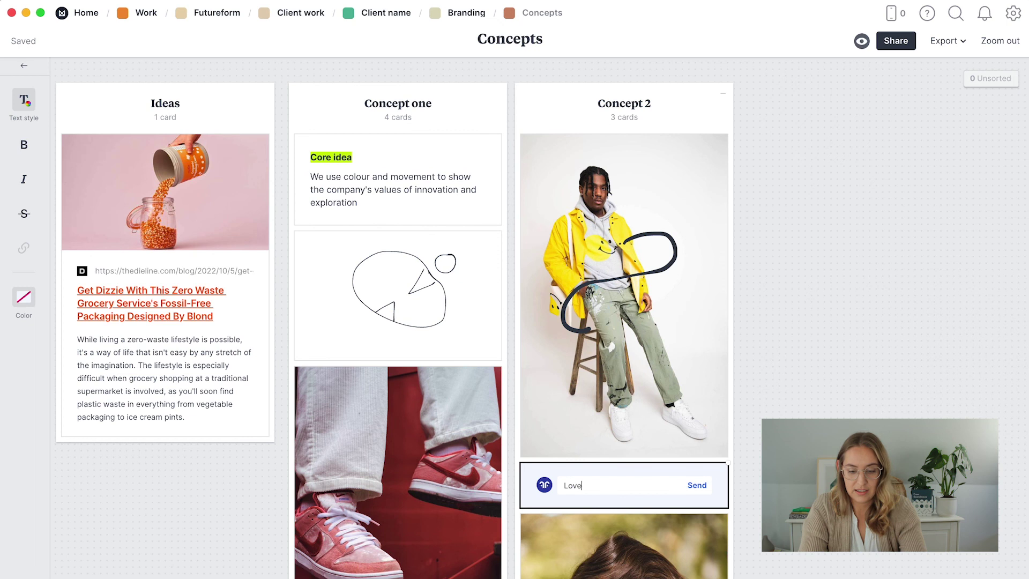
pyautogui.write(' the colours!')
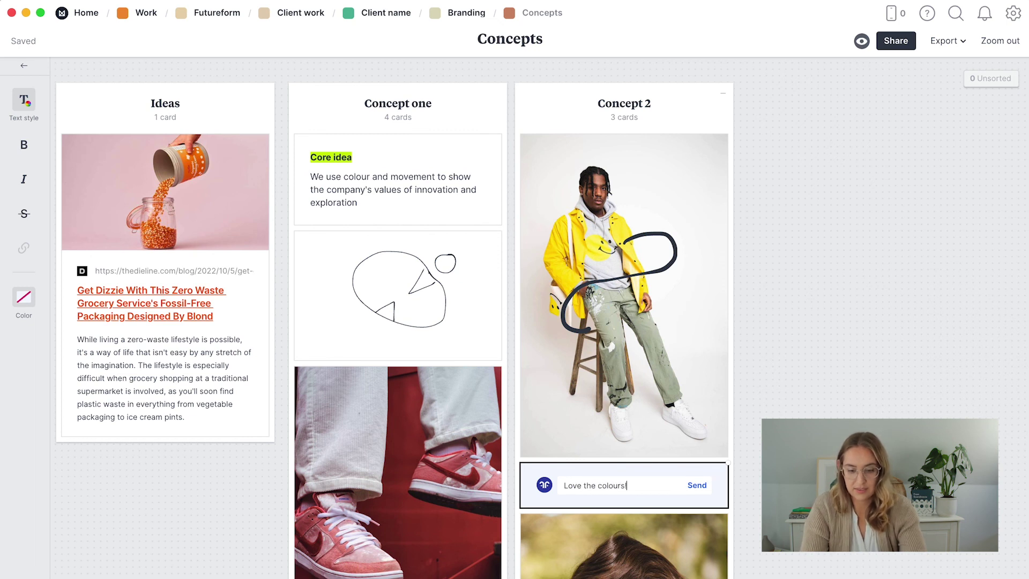
pyautogui.press('Return')
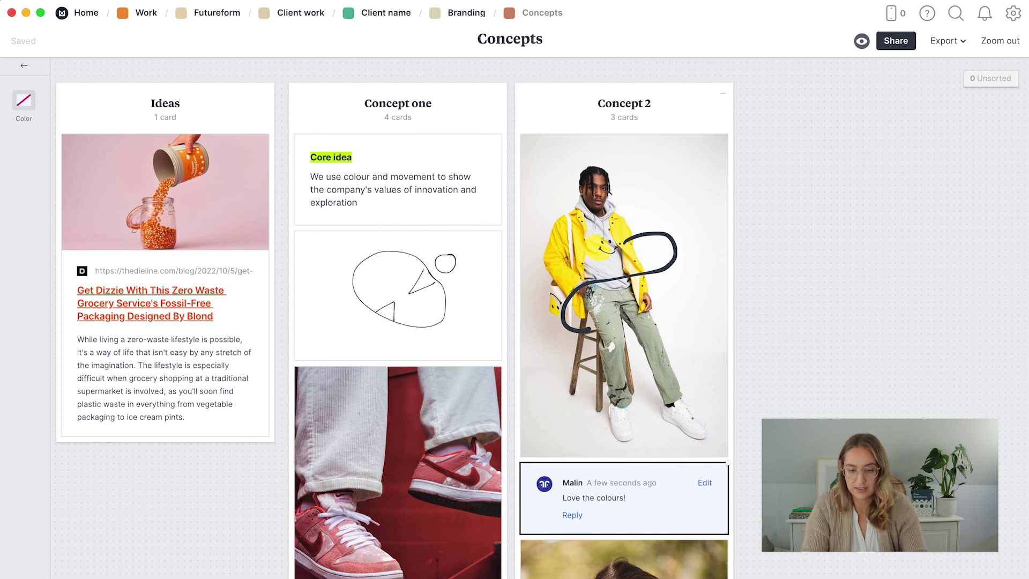
pyautogui.moveTo(647, 475); pyautogui.dragTo(719, 239)
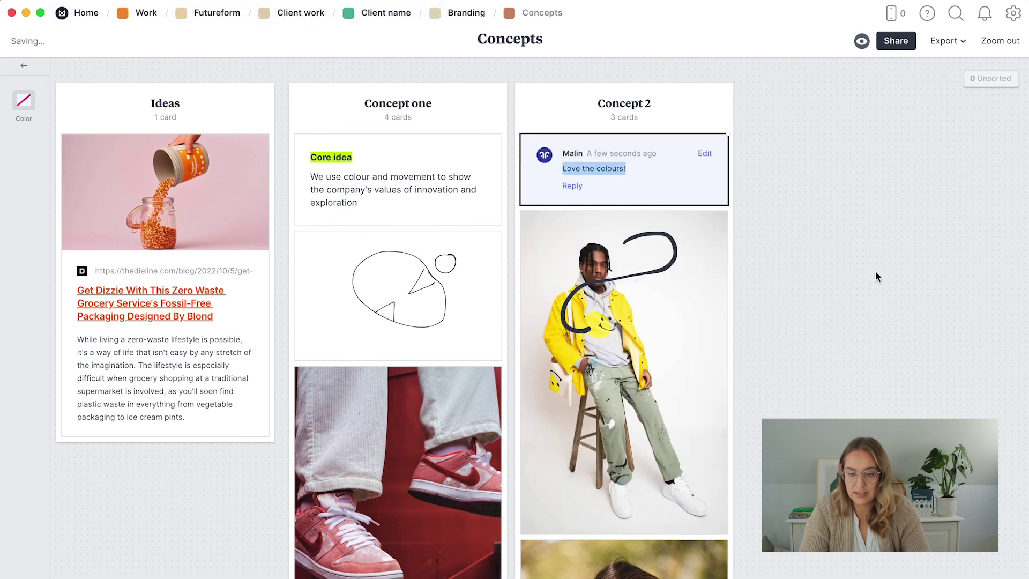
pyautogui.click(804, 231)
pyautogui.moveTo(660, 146); pyautogui.dragTo(860, 271)
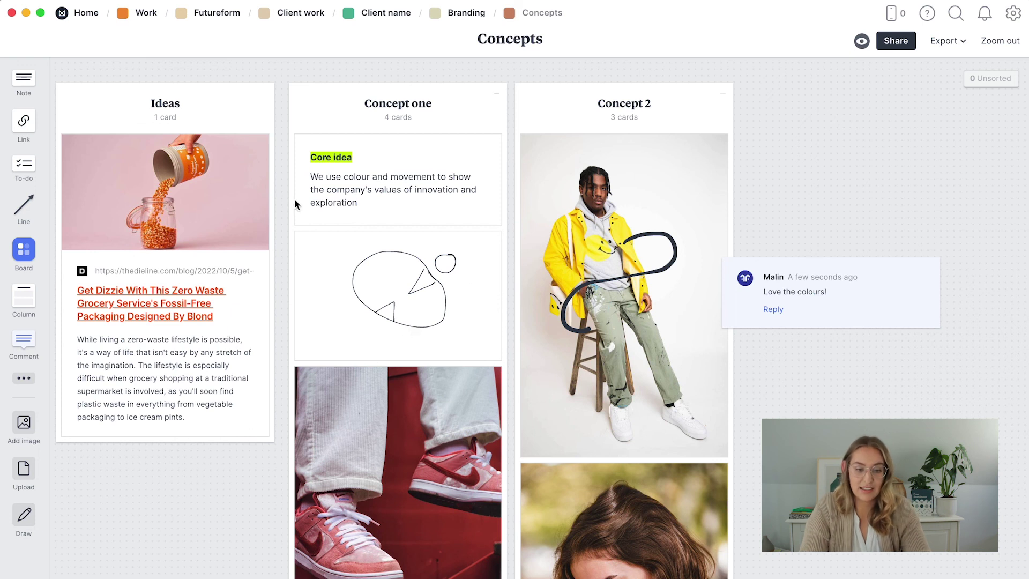
# Add a heart-eyes reaction to the laughing-girl photo.
pyautogui.click(598, 560)
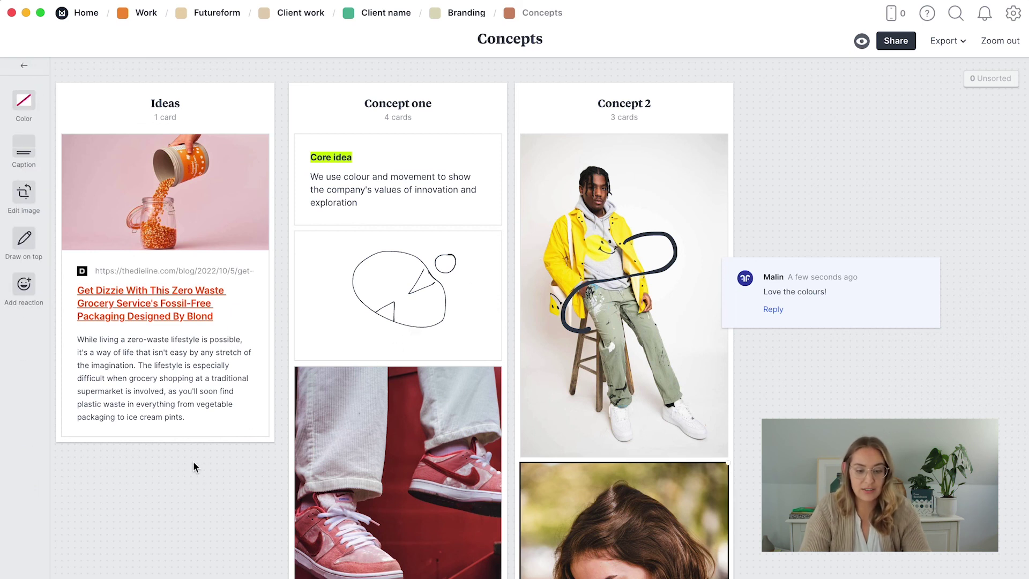
pyautogui.scroll(-3, 145, 322)
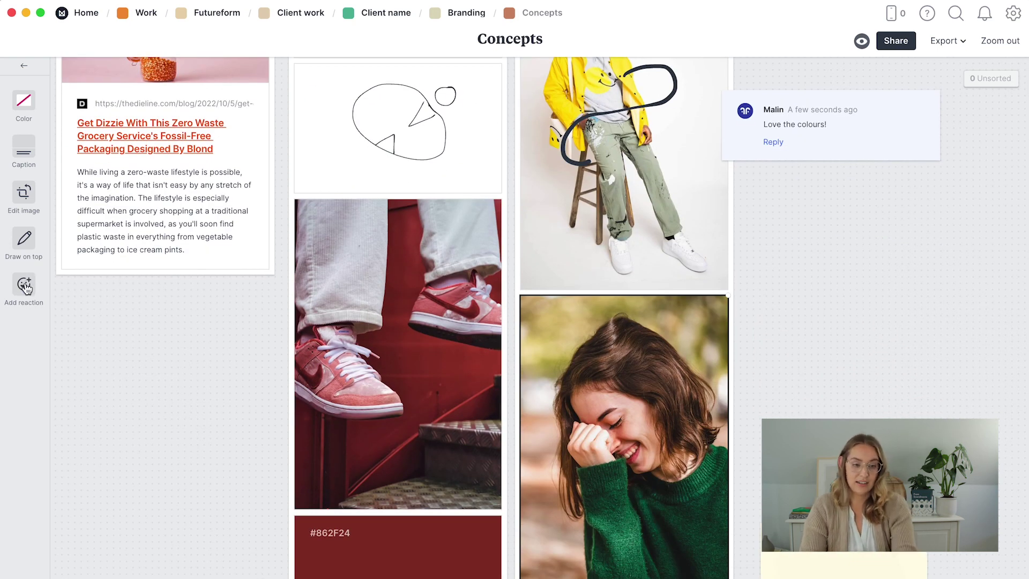
pyautogui.click(25, 286)
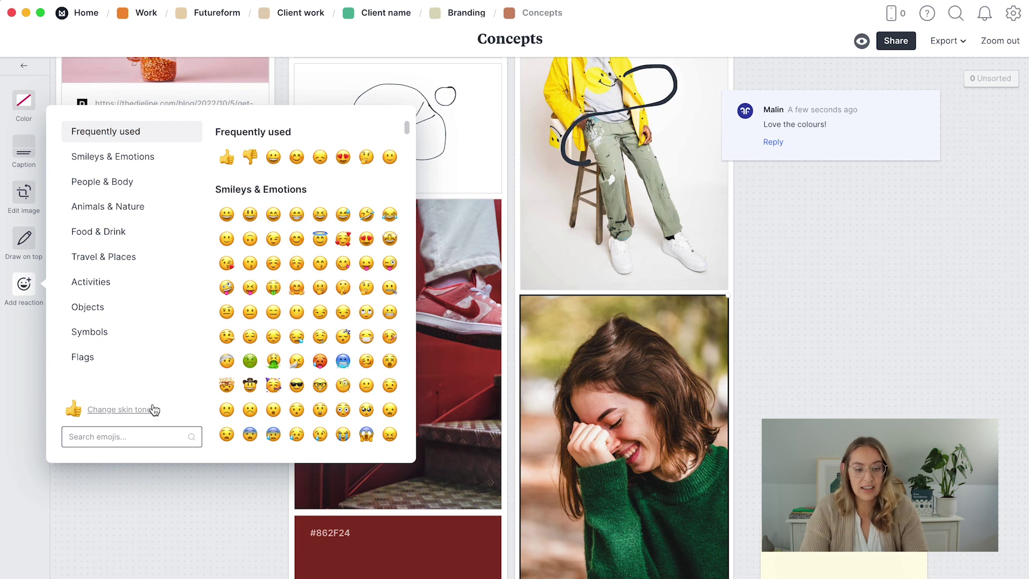
pyautogui.click(343, 156)
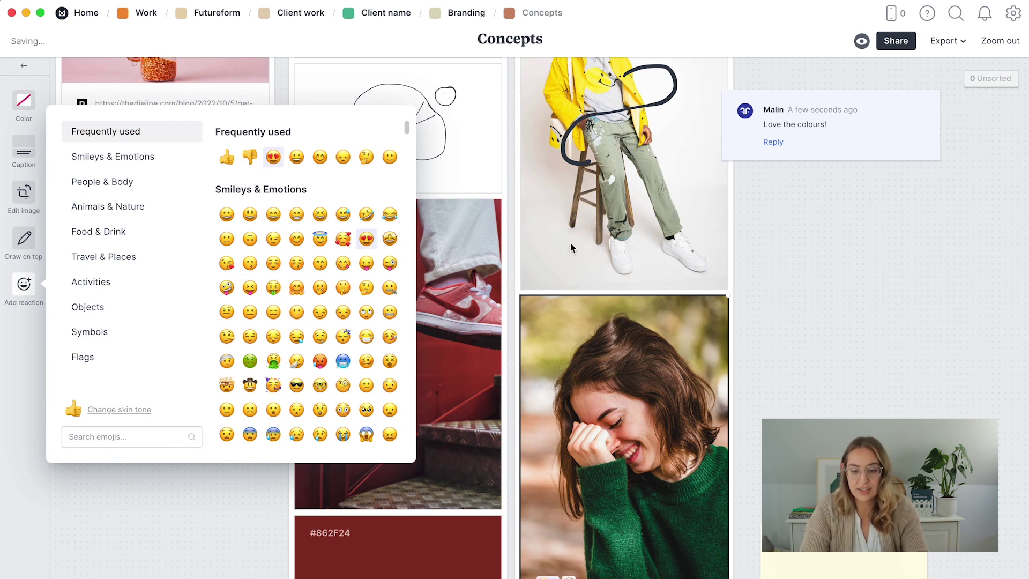
pyautogui.scroll(-3, 813, 357)
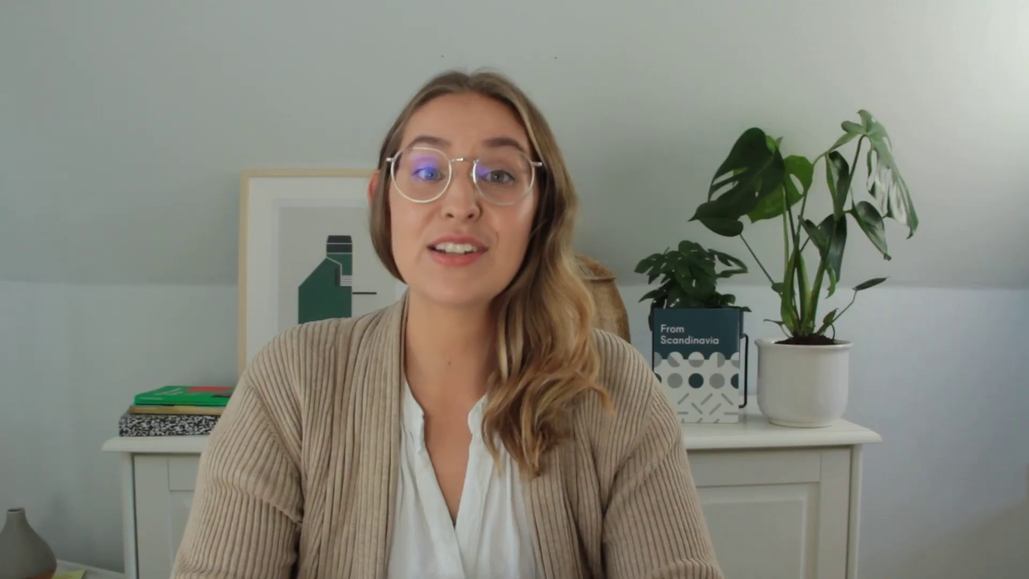